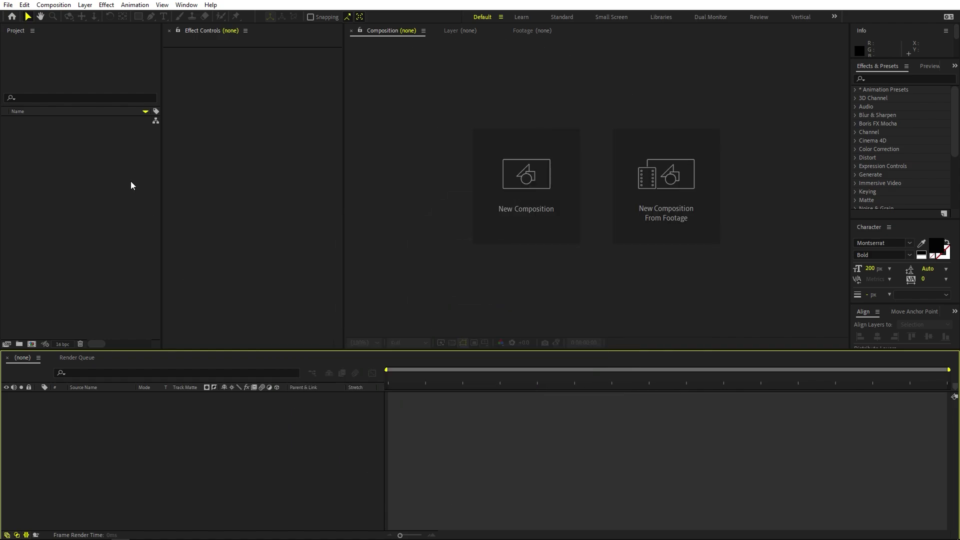
Step: Create a composition named Main at 1920x1080, 30 frames per second, with a 15-second duration
{"action": "left_click", "coordinate": [67, 6]}
{"action": "left_click", "coordinate": [74, 16]}
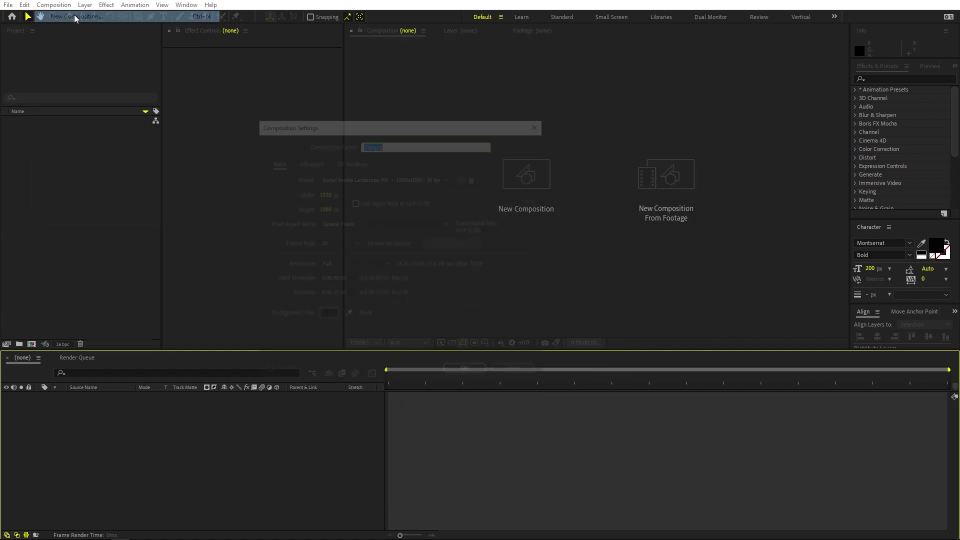
{"action": "type", "text": "Main"}
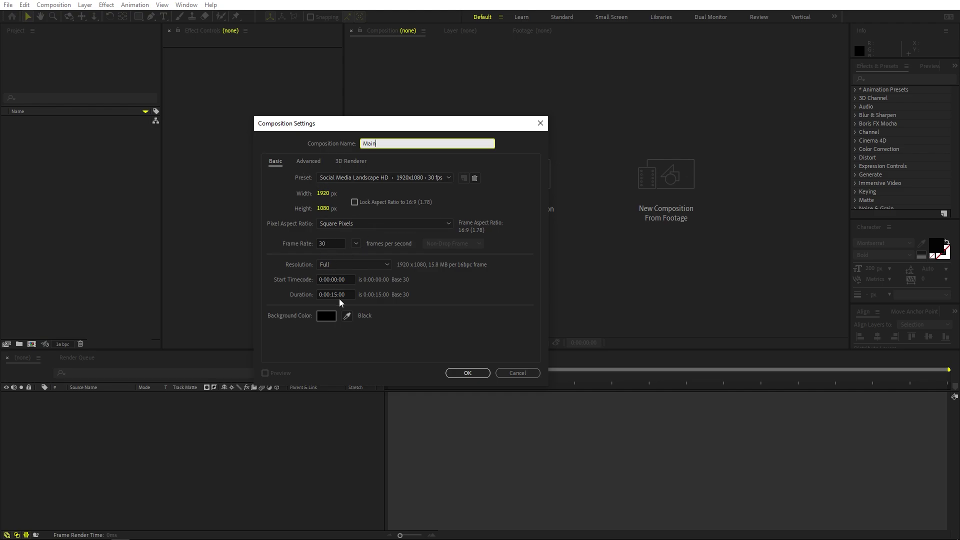
{"action": "left_click", "coordinate": [466, 374]}
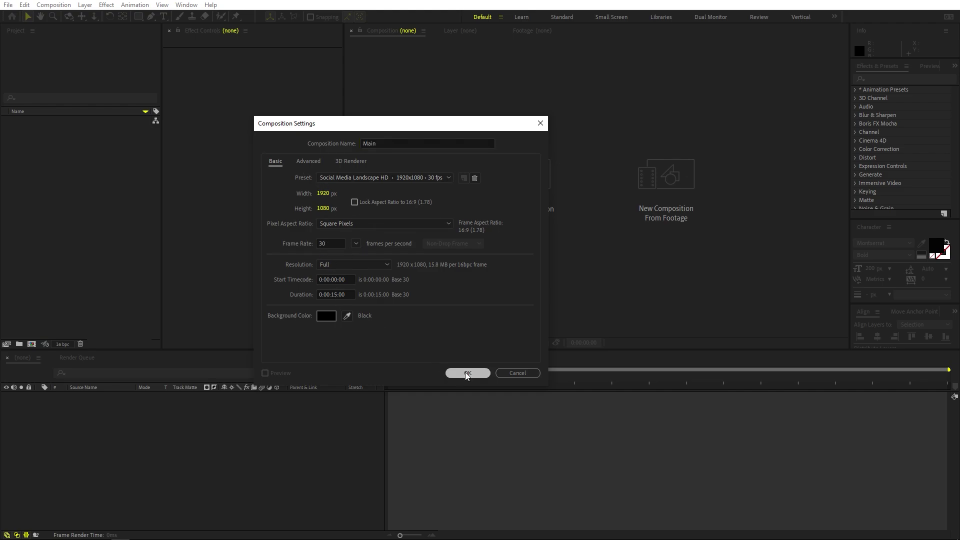
{"action": "left_click", "coordinate": [86, 269]}
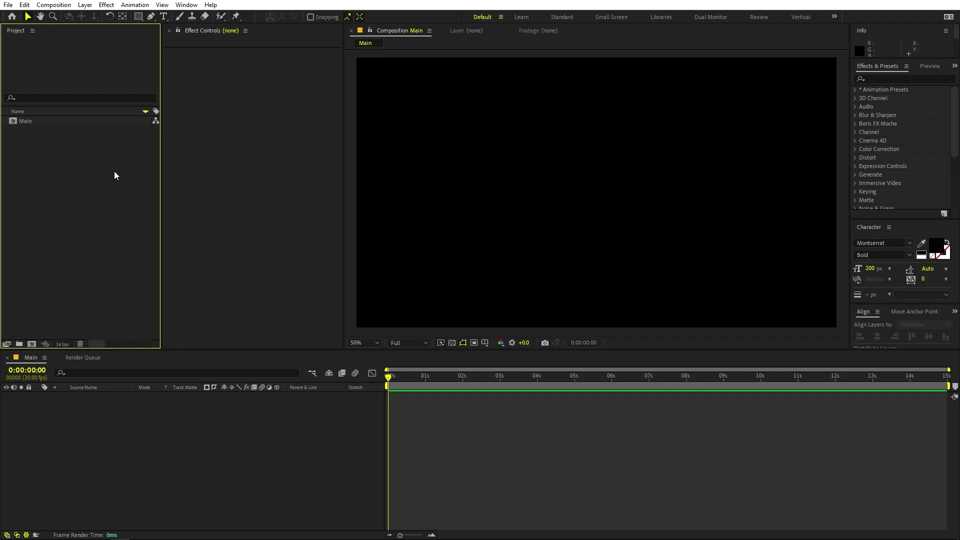
Step: Draw a small rectangle shape left of the composition's centre with a 0 px stroke and white fill FFFFFF
{"action": "left_click", "coordinate": [139, 16]}
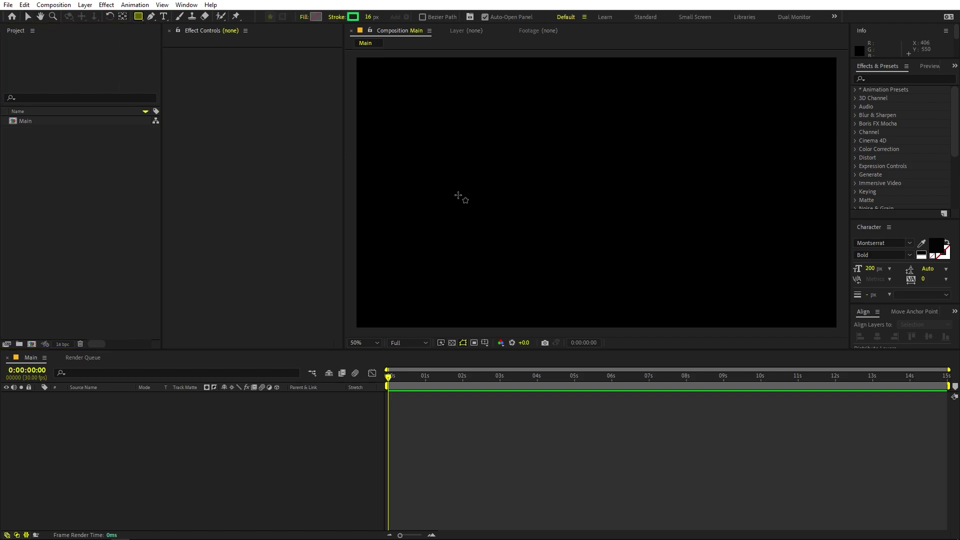
{"action": "left_click_drag", "start_coordinate": [439, 175], "coordinate": [471, 188]}
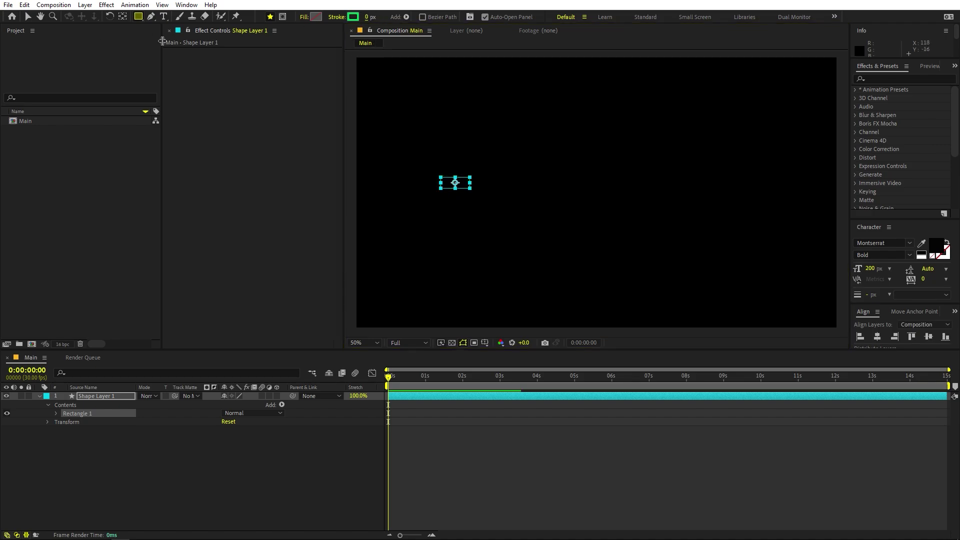
{"action": "left_click", "coordinate": [316, 16]}
{"action": "left_click_drag", "start_coordinate": [78, 209], "coordinate": [33, 195]}
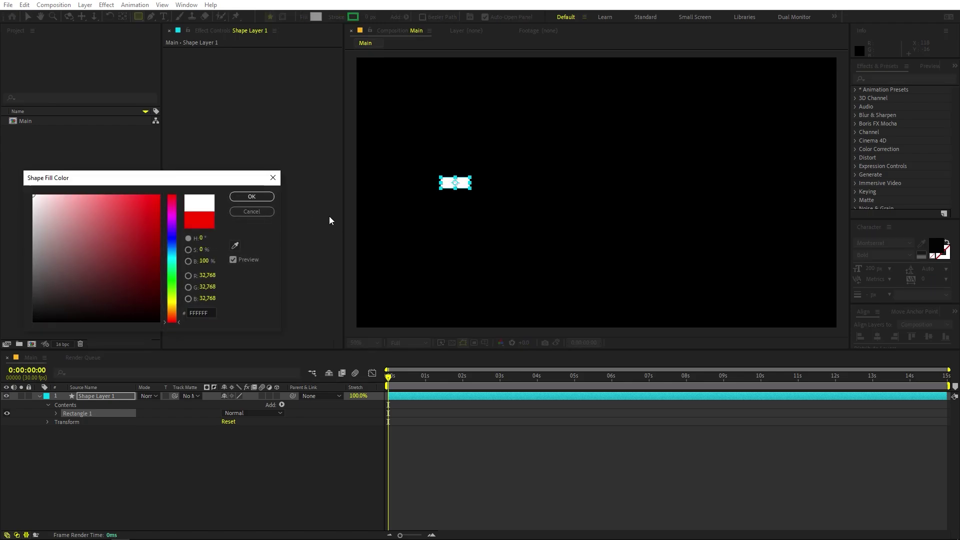
{"action": "left_click", "coordinate": [256, 197]}
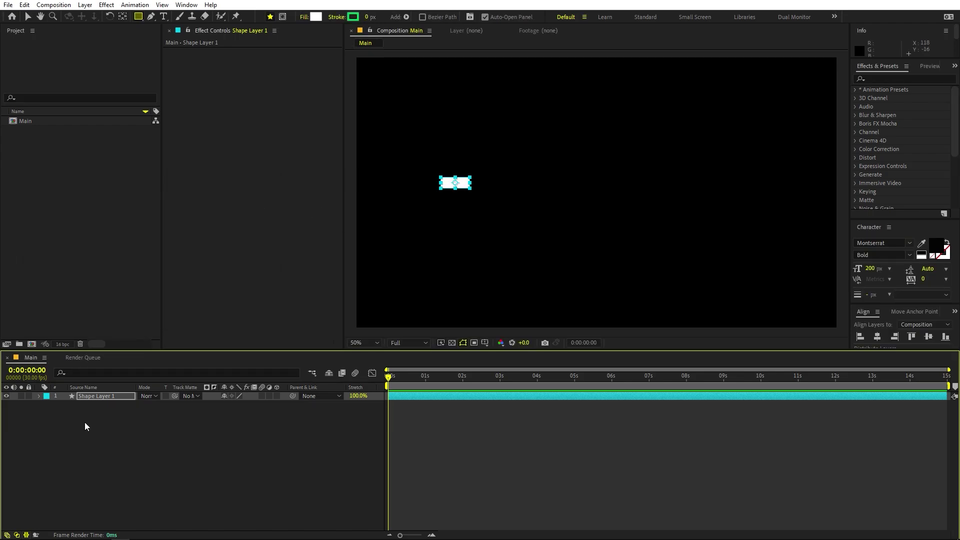
{"action": "left_click", "coordinate": [67, 412]}
{"action": "left_click", "coordinate": [88, 260]}
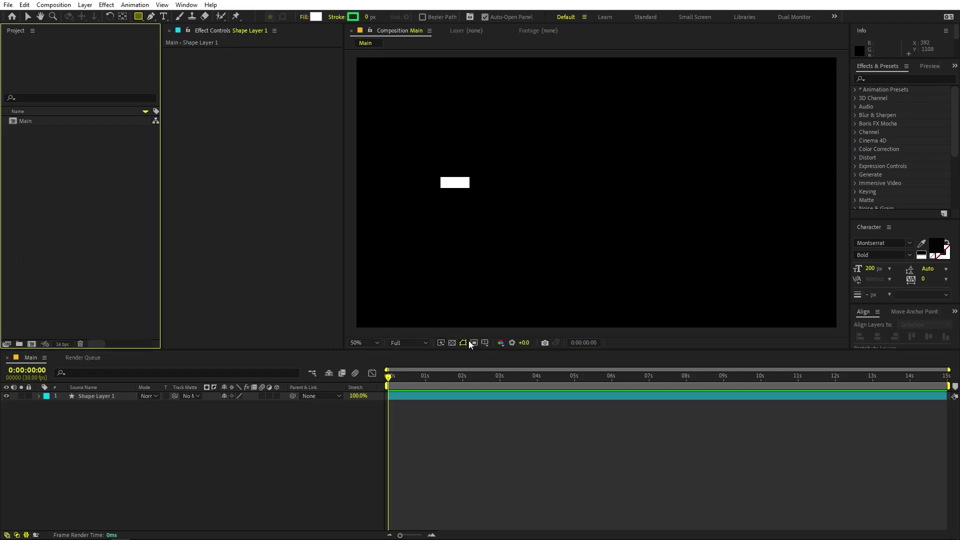
Step: Show the proportional grid and align the rectangle to the vertical centre of the composition
{"action": "left_click", "coordinate": [485, 343]}
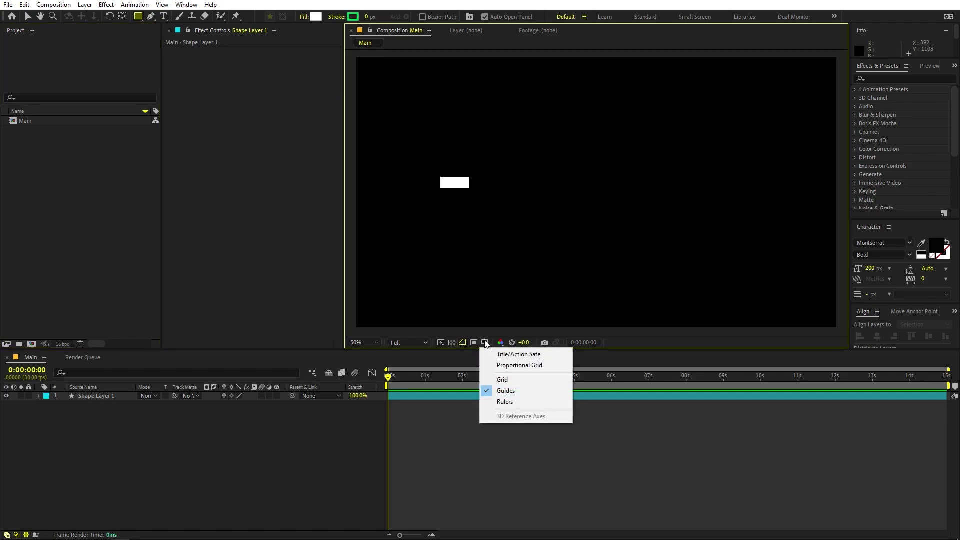
{"action": "left_click", "coordinate": [507, 366]}
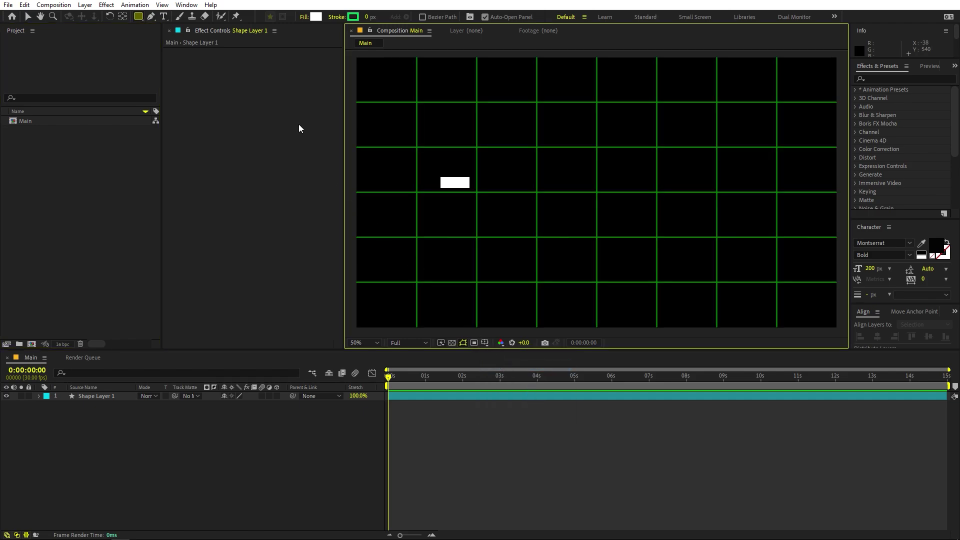
{"action": "left_click", "coordinate": [106, 397]}
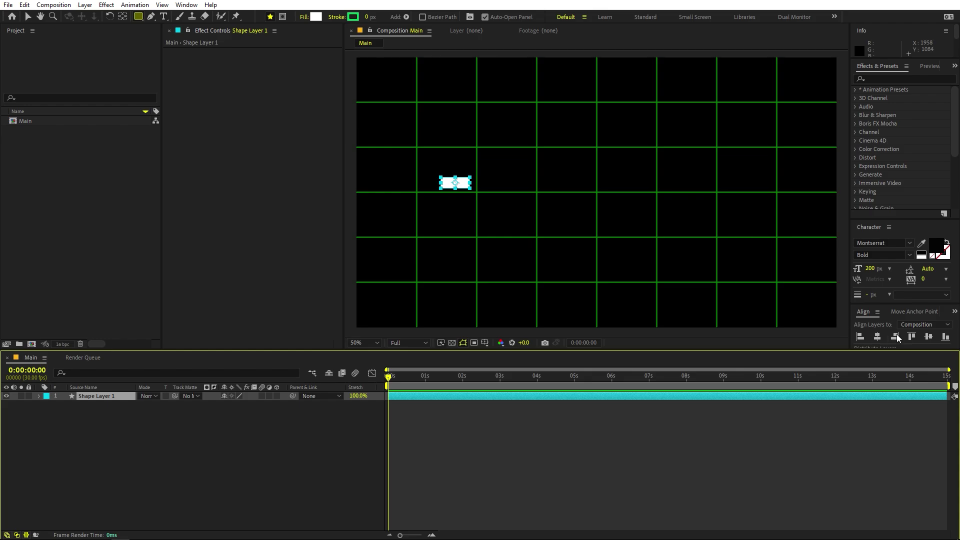
{"action": "left_click", "coordinate": [929, 337]}
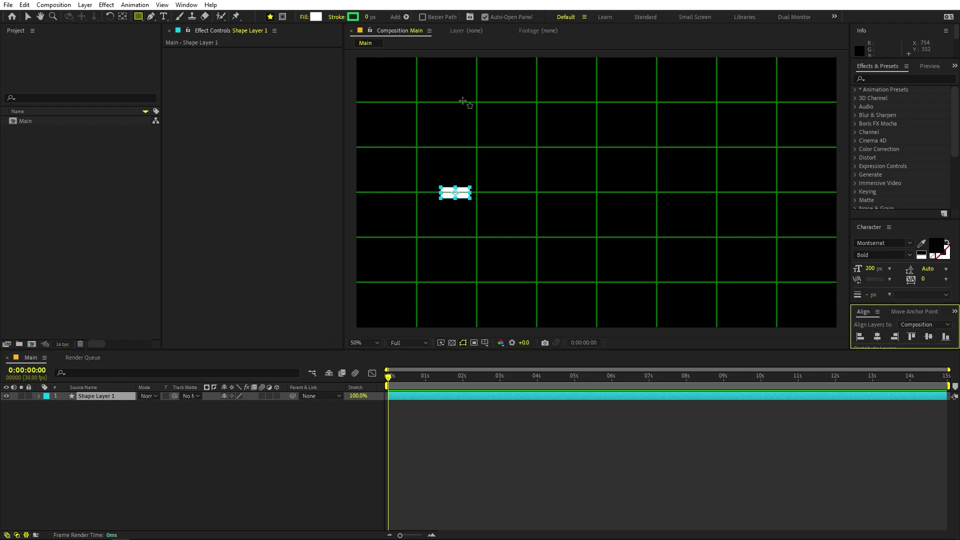
{"action": "left_click", "coordinate": [186, 5]}
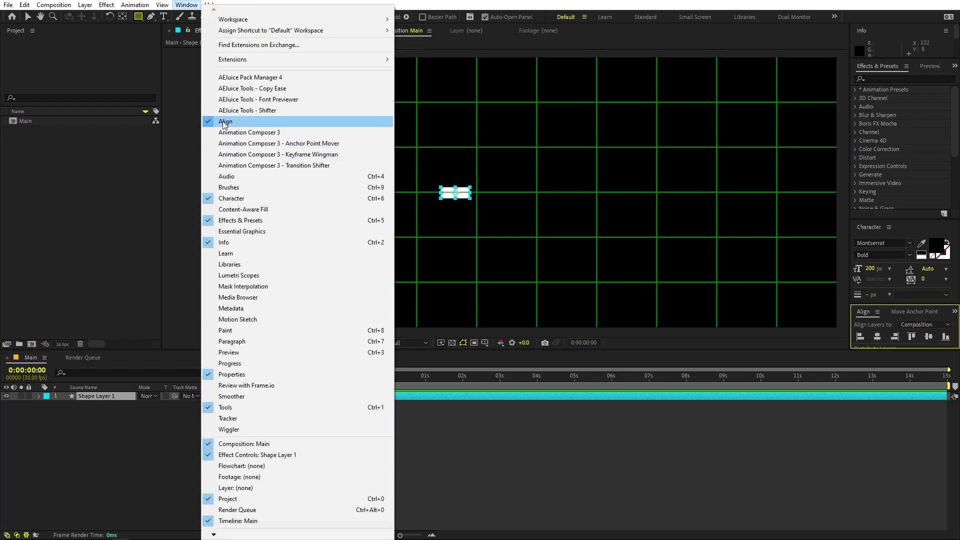
{"action": "left_click", "coordinate": [98, 395]}
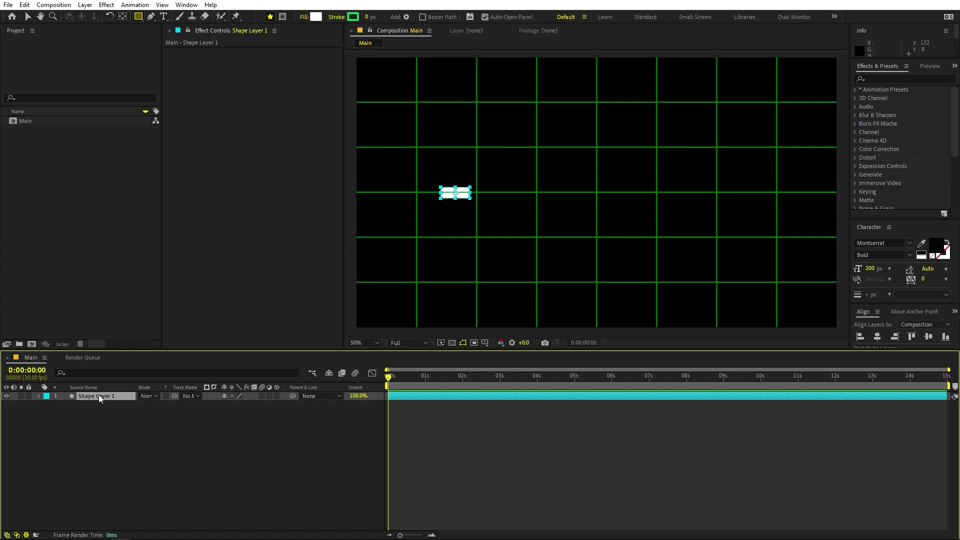
Step: Move the rectangle horizontally to the left so it straddles the first vertical grid line, and deselect it
{"action": "key", "text": "v"}
{"action": "left_click_drag", "start_coordinate": [456, 196], "coordinate": [410, 196]}
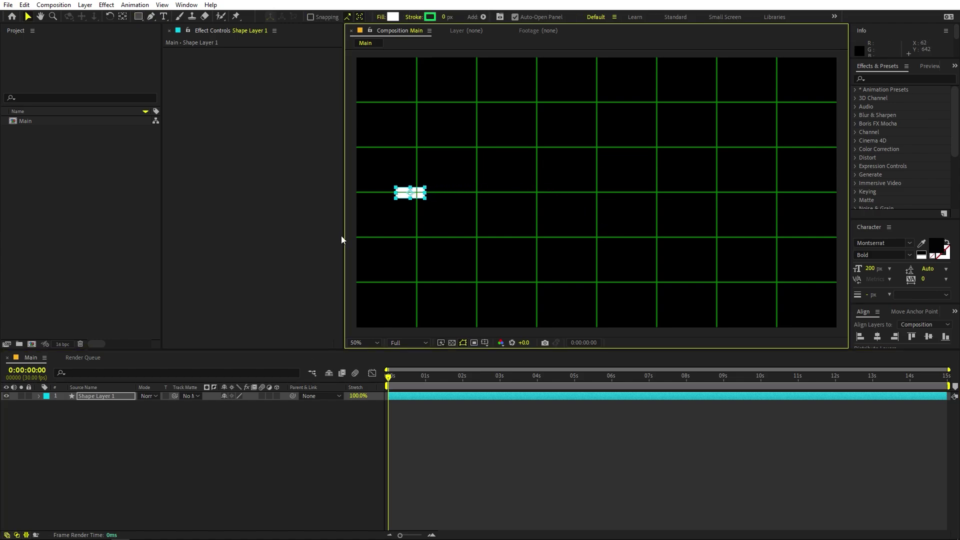
{"action": "left_click", "coordinate": [163, 436]}
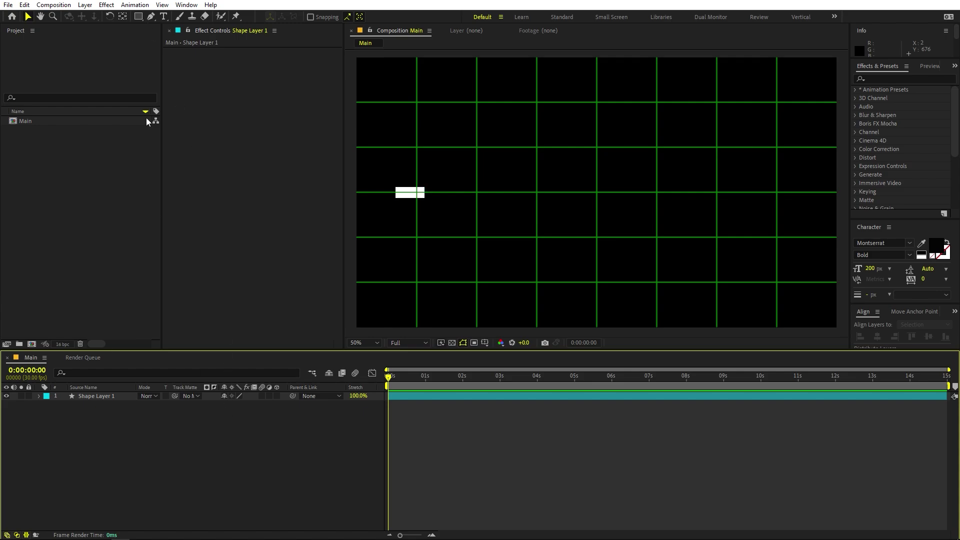
Step: With the Pen tool, draw a closed triangle from the rectangle to the frame's right edge at the second and fourth horizontal grid lines
{"action": "left_click", "coordinate": [152, 17]}
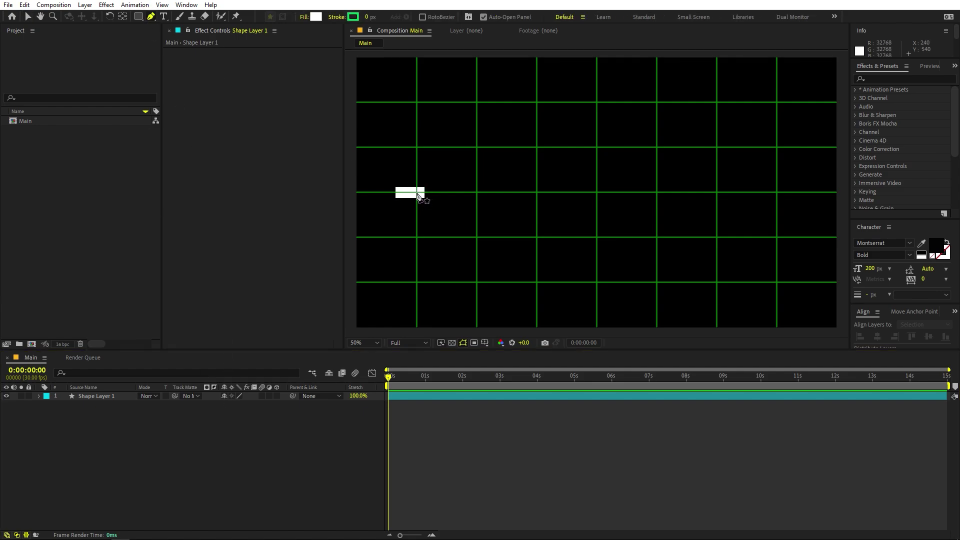
{"action": "left_click", "coordinate": [416, 192]}
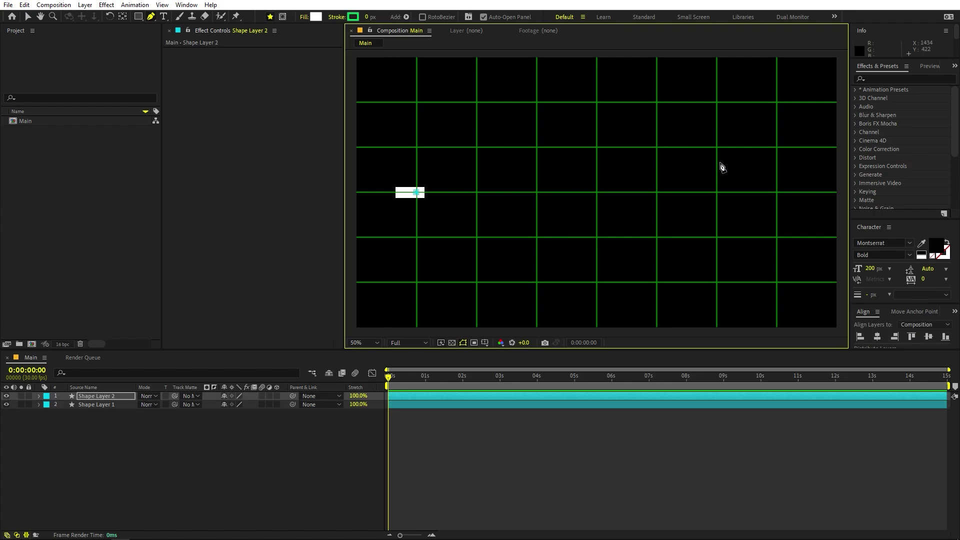
{"action": "left_click", "coordinate": [836, 149]}
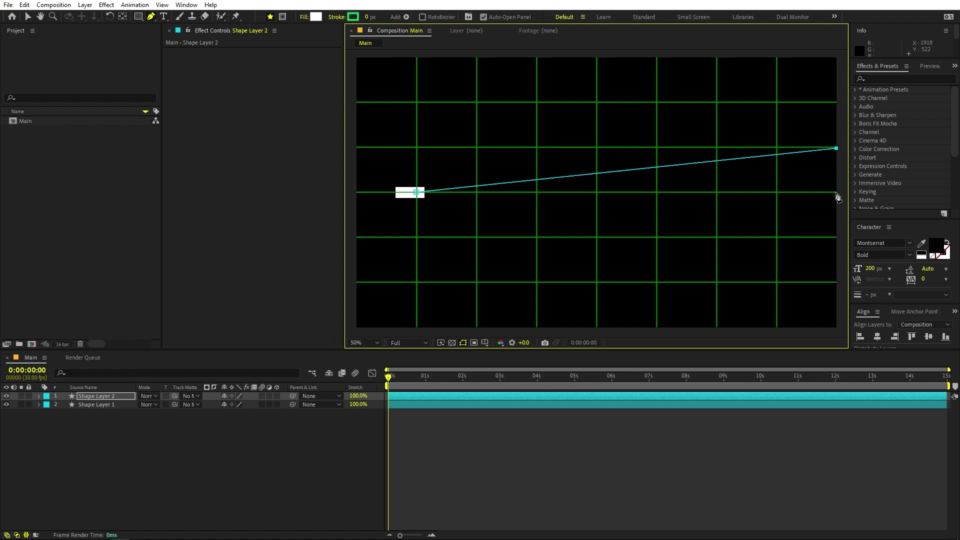
{"action": "left_click", "coordinate": [837, 238]}
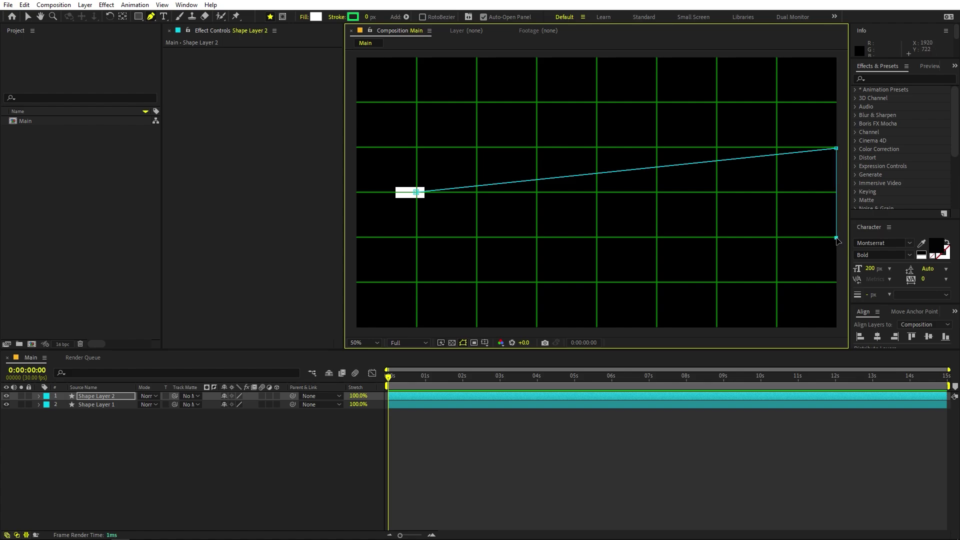
{"action": "left_click", "coordinate": [417, 193]}
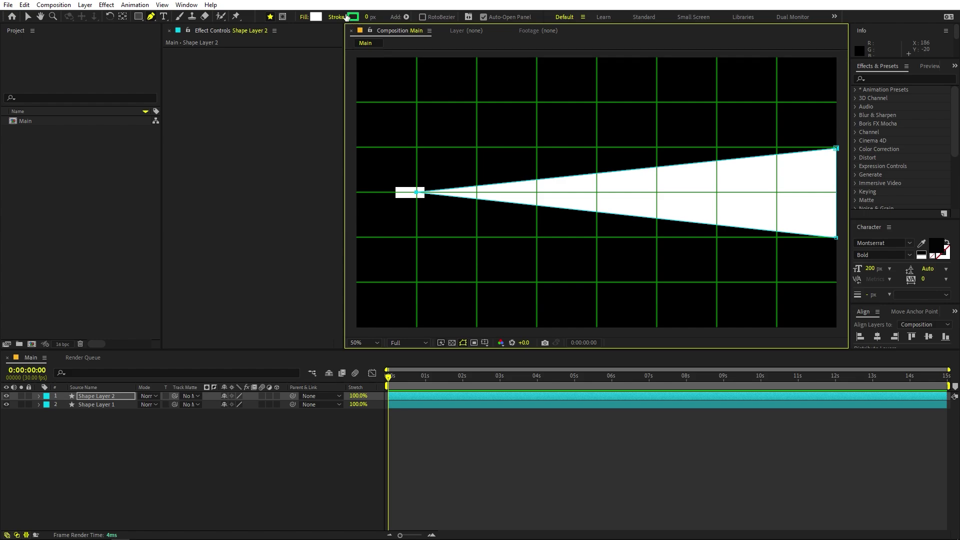
Step: Change the triangle's fill to yellow FFDE00
{"action": "left_click", "coordinate": [309, 18]}
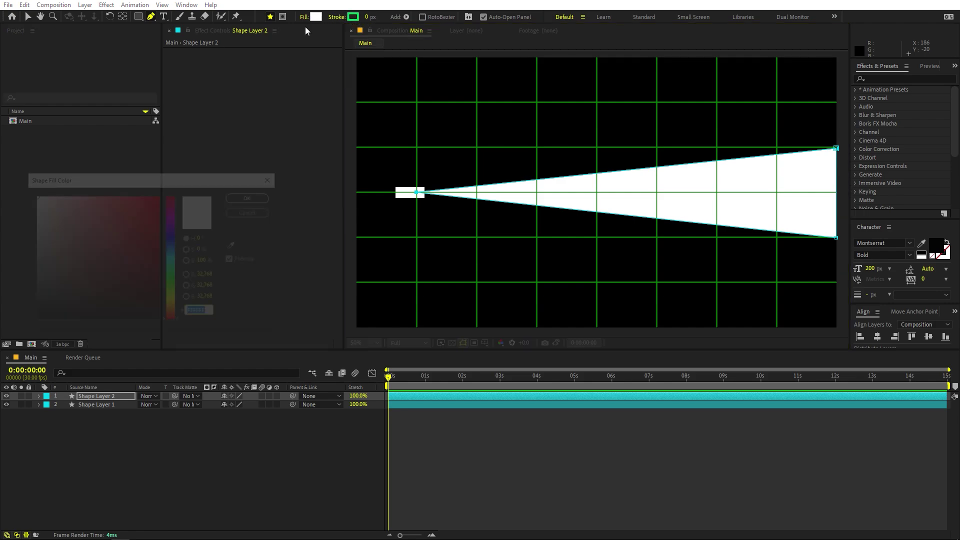
{"action": "left_click", "coordinate": [176, 302]}
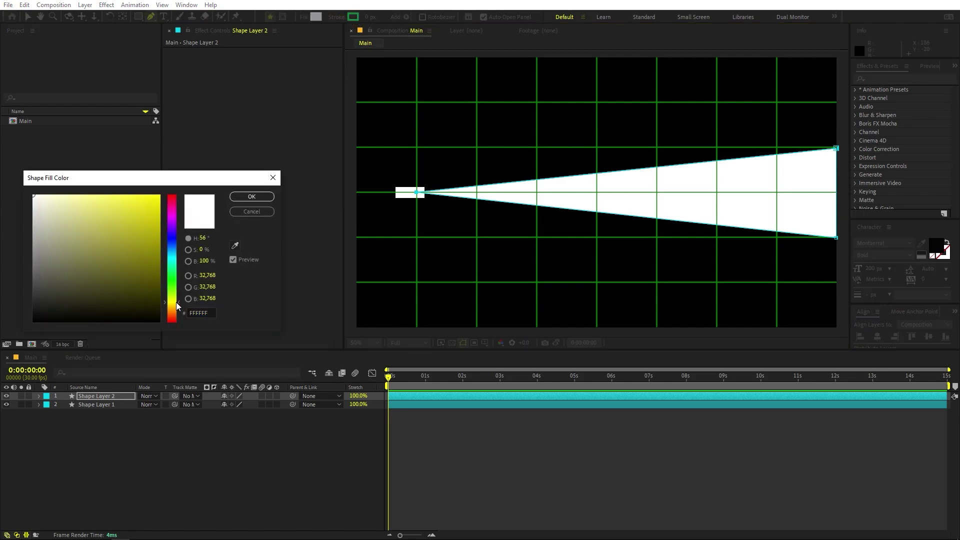
{"action": "left_click", "coordinate": [159, 196]}
{"action": "left_click_drag", "start_coordinate": [178, 311], "coordinate": [178, 306]}
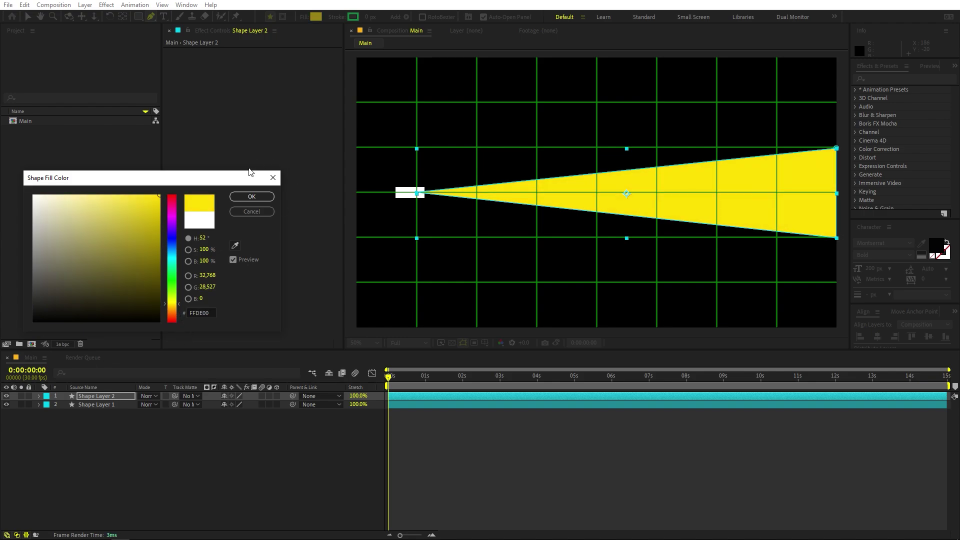
{"action": "left_click", "coordinate": [251, 196]}
Step: Place the triangle layer below the rectangle layer and hide the proportional grid
{"action": "left_click", "coordinate": [86, 428]}
{"action": "left_click_drag", "start_coordinate": [115, 394], "coordinate": [113, 435]}
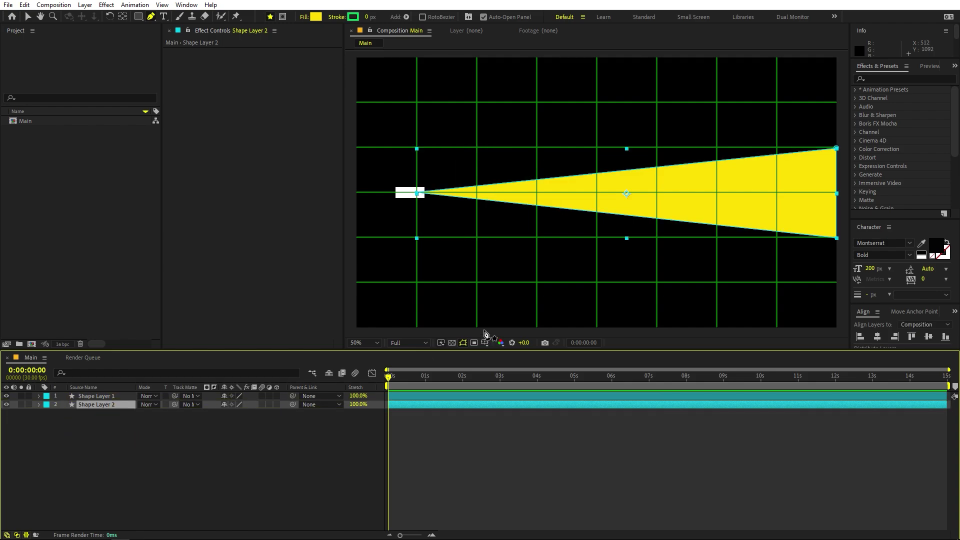
{"action": "left_click", "coordinate": [485, 343]}
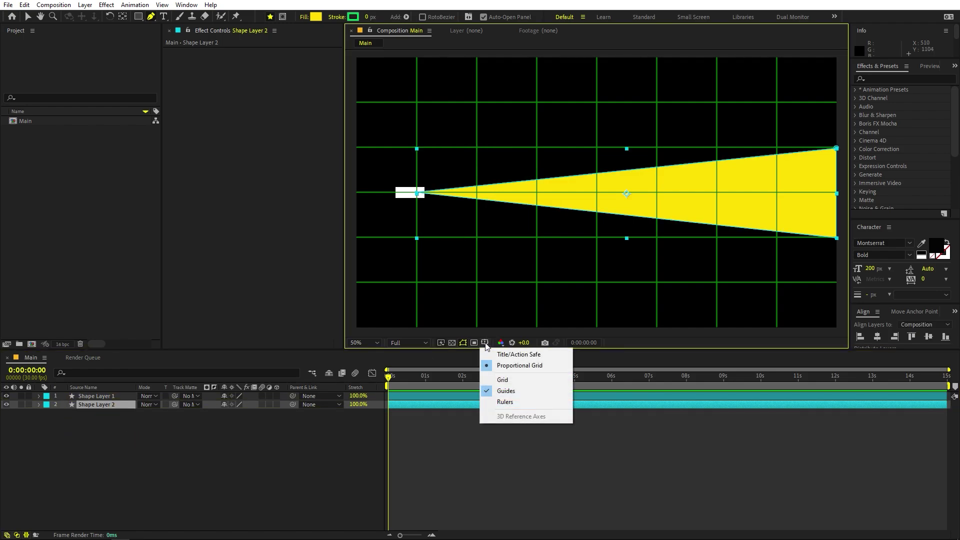
{"action": "left_click", "coordinate": [503, 366]}
{"action": "left_click", "coordinate": [256, 467]}
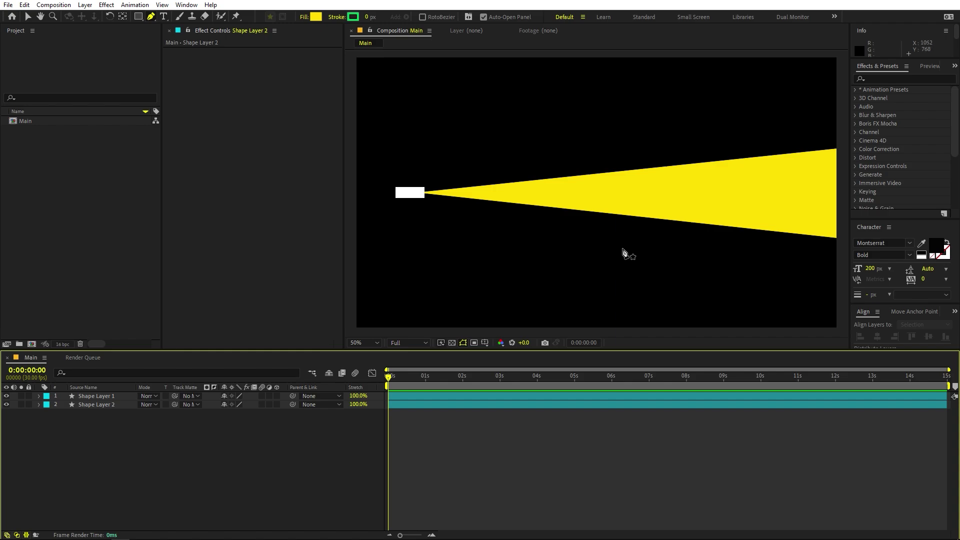
Step: Parent the triangle's Shape Layer 2 to the rectangle's Shape Layer 1
{"action": "left_click", "coordinate": [102, 398]}
{"action": "left_click", "coordinate": [103, 405]}
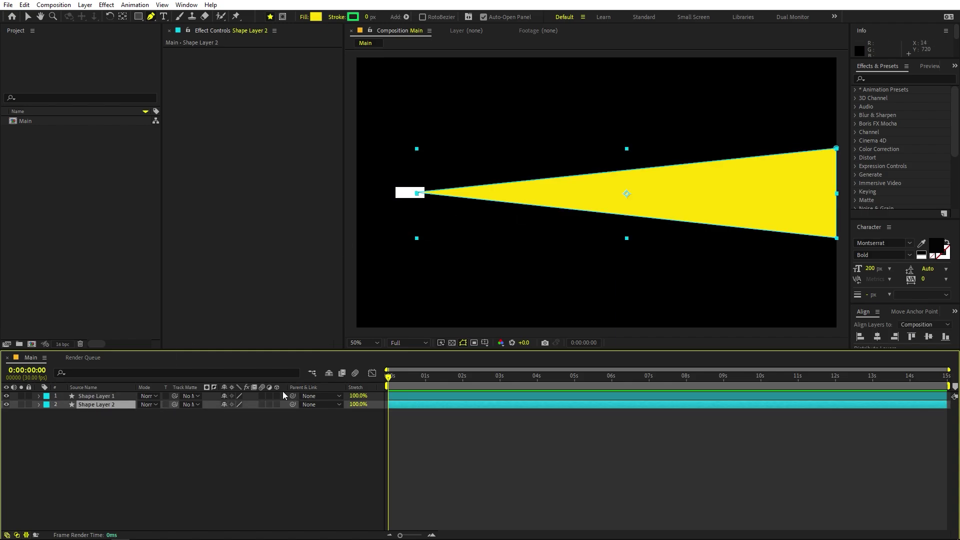
{"action": "left_click_drag", "start_coordinate": [293, 404], "coordinate": [112, 397]}
{"action": "left_click", "coordinate": [109, 398]}
{"action": "left_click", "coordinate": [113, 416]}
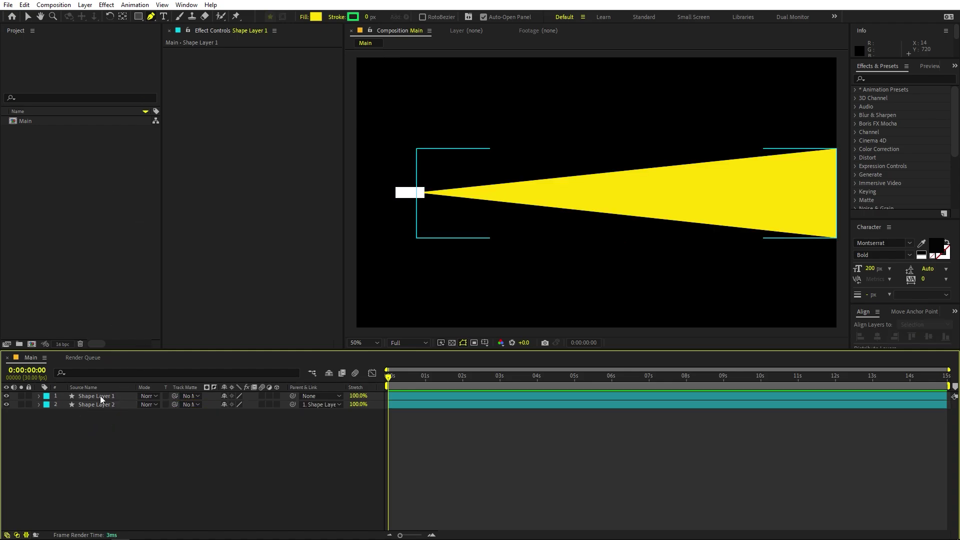
Step: Filter the triangle layer's properties by "path", add a Path keyframe at 0 seconds and move it to about 3 seconds
{"action": "left_click", "coordinate": [100, 394]}
{"action": "left_click", "coordinate": [92, 405]}
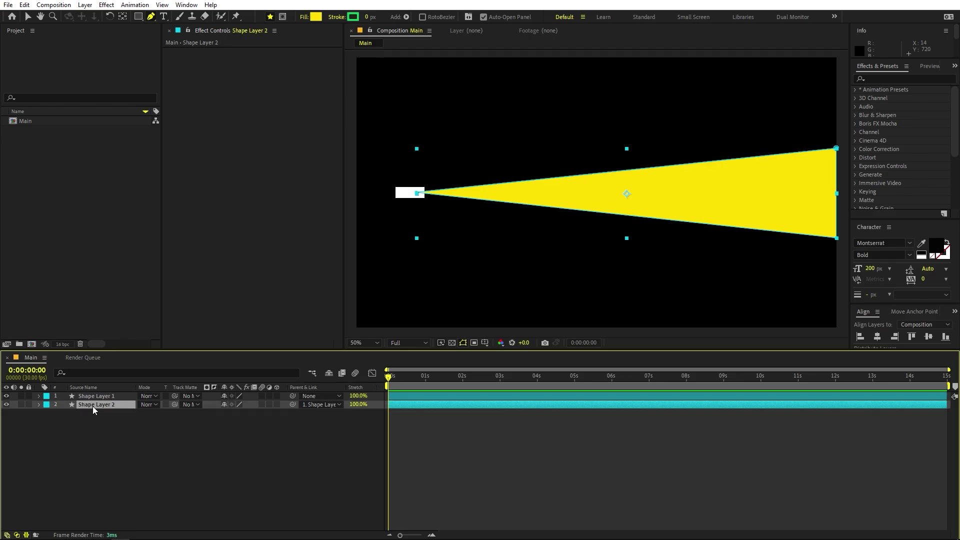
{"action": "left_click", "coordinate": [86, 371]}
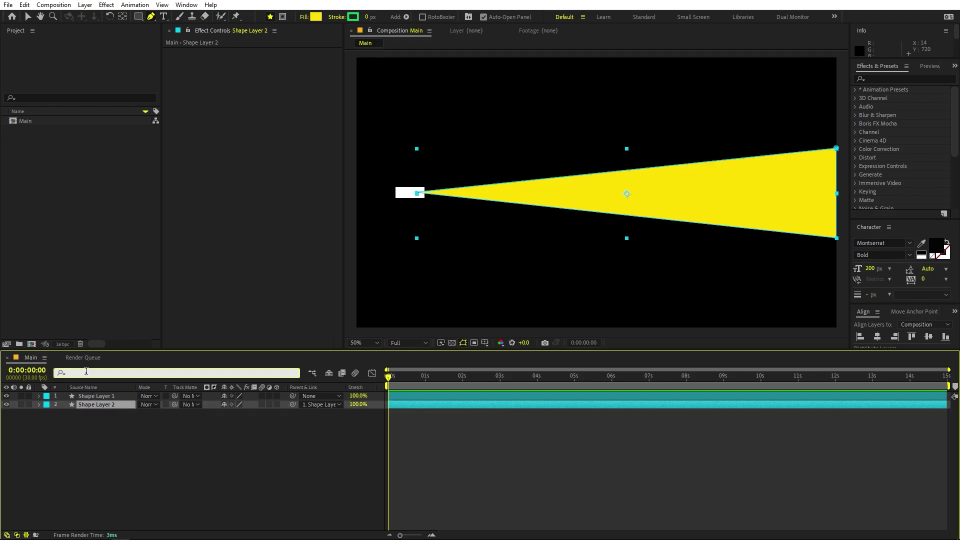
{"action": "type", "text": "pathj"}
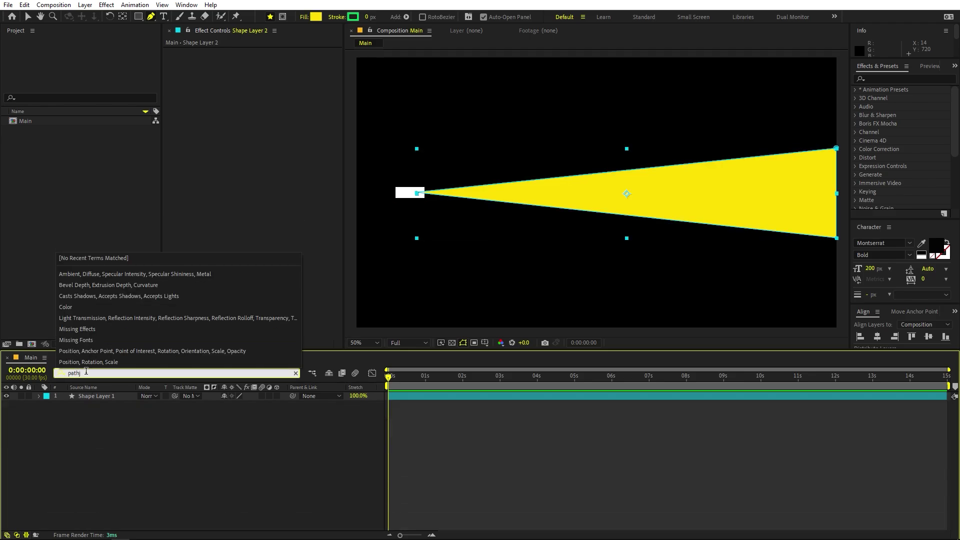
{"action": "key", "text": "BackSpace"}
{"action": "left_click", "coordinate": [81, 438]}
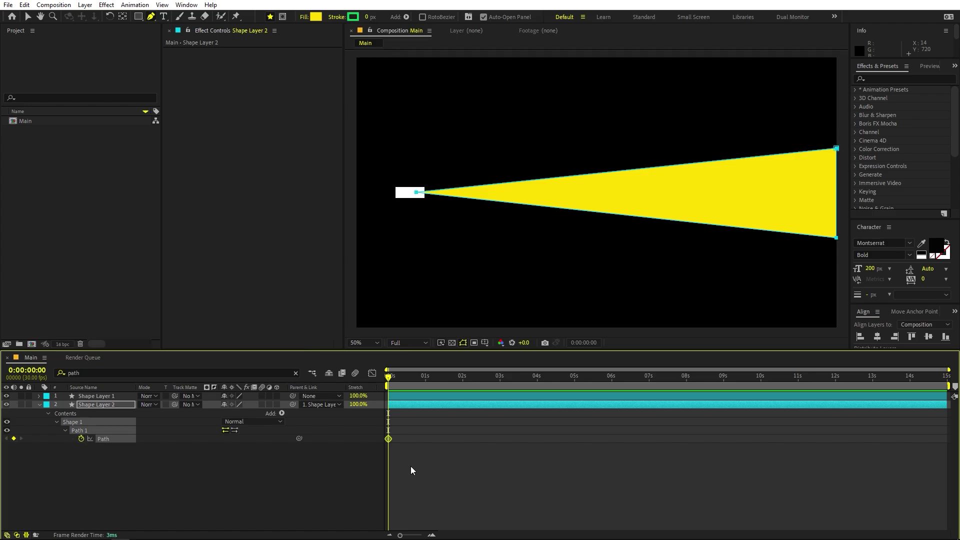
{"action": "left_click_drag", "start_coordinate": [388, 439], "coordinate": [490, 438]}
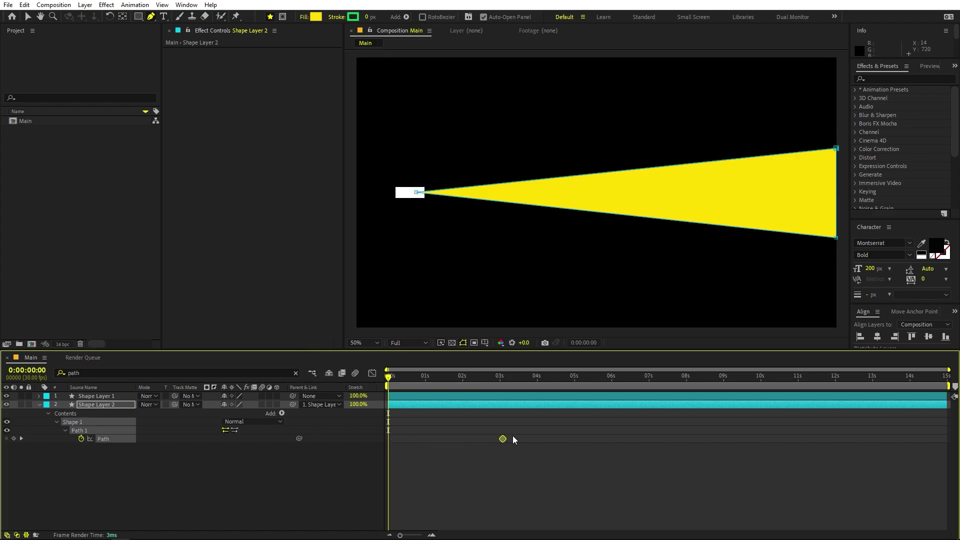
Step: Move the triangle's Path keyframe to about 7.4 seconds and, at 0 seconds, bring its two outer corner points together to collapse it into a thin line
{"action": "left_click_drag", "start_coordinate": [714, 439], "coordinate": [665, 439]}
{"action": "key", "text": "space"}
{"action": "mouse_move", "coordinate": [739, 166]}
{"action": "left_mouse_down"}
{"action": "mouse_move", "coordinate": [415, 187]}
{"action": "mouse_move", "coordinate": [519, 171]}
{"action": "left_mouse_up"}
{"action": "left_click_drag", "start_coordinate": [581, 156], "coordinate": [581, 198]}
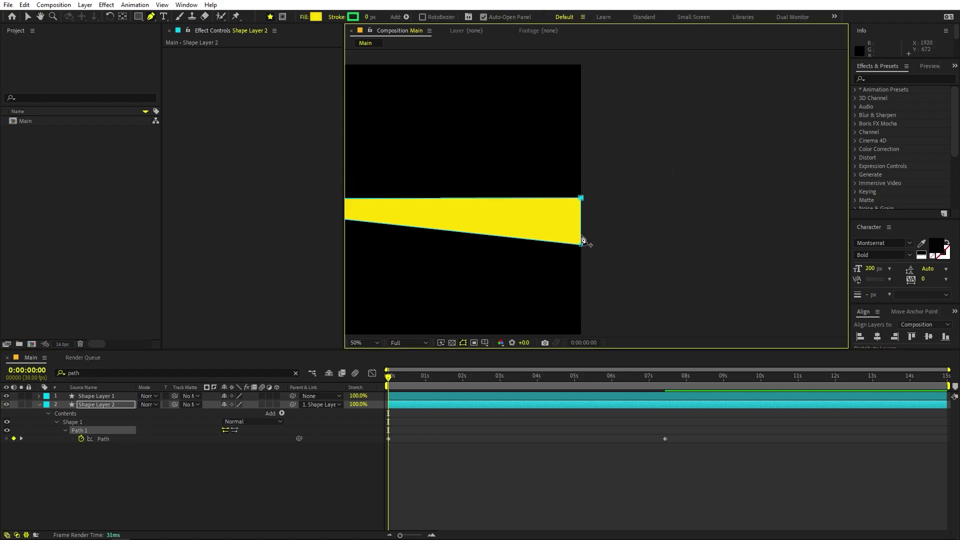
{"action": "mouse_move", "coordinate": [580, 245]}
{"action": "left_mouse_down"}
{"action": "mouse_move", "coordinate": [582, 199]}
{"action": "mouse_move", "coordinate": [639, 163]}
{"action": "mouse_move", "coordinate": [591, 255]}
{"action": "left_mouse_up"}
{"action": "scroll", "coordinate": [587, 200], "scroll_direction": "up", "scroll_amount": 2}
{"action": "scroll", "coordinate": [635, 163], "scroll_direction": "up", "scroll_amount": 3}
{"action": "left_click_drag", "start_coordinate": [606, 185], "coordinate": [582, 196]}
{"action": "scroll", "coordinate": [583, 200], "scroll_direction": "down", "scroll_amount": 2}
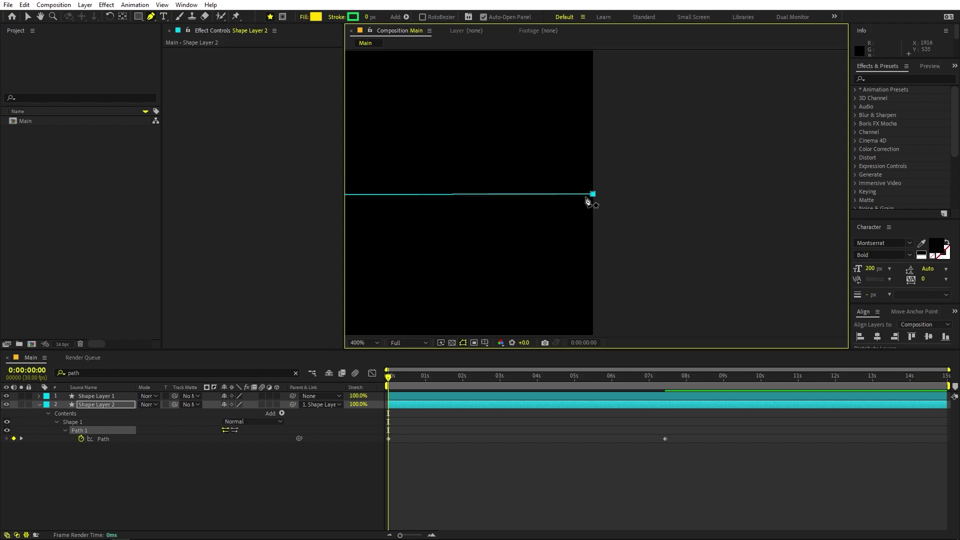
{"action": "left_click", "coordinate": [556, 487]}
Step: Move the collapsed triangle's Path keyframe to about 6.3 seconds
{"action": "scroll", "coordinate": [533, 232], "scroll_direction": "down", "scroll_amount": 3}
{"action": "left_click_drag", "start_coordinate": [454, 223], "coordinate": [701, 207]}
{"action": "left_click_drag", "start_coordinate": [523, 217], "coordinate": [529, 199]}
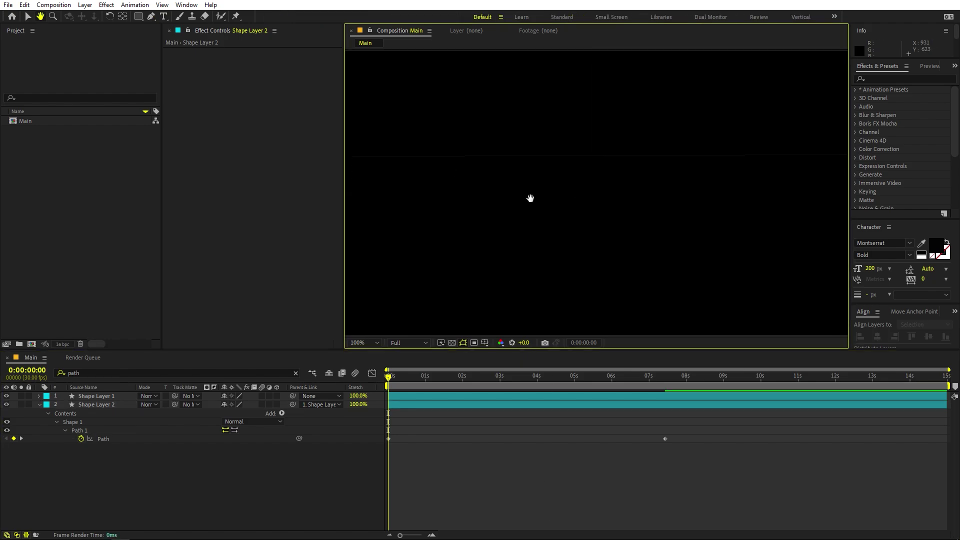
{"action": "left_click_drag", "start_coordinate": [631, 211], "coordinate": [563, 203]}
{"action": "left_click_drag", "start_coordinate": [413, 432], "coordinate": [624, 438]}
{"action": "left_click", "coordinate": [389, 438]}
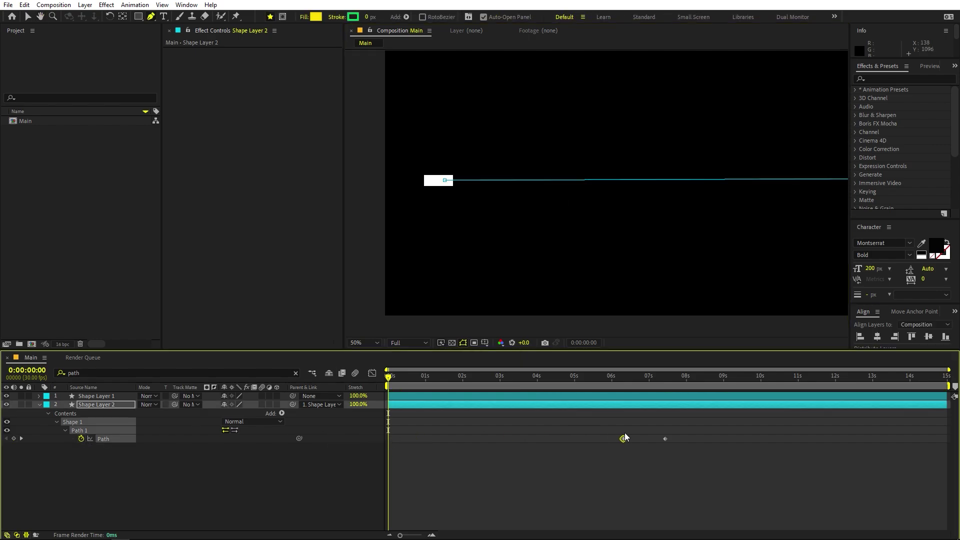
{"action": "left_click", "coordinate": [532, 461]}
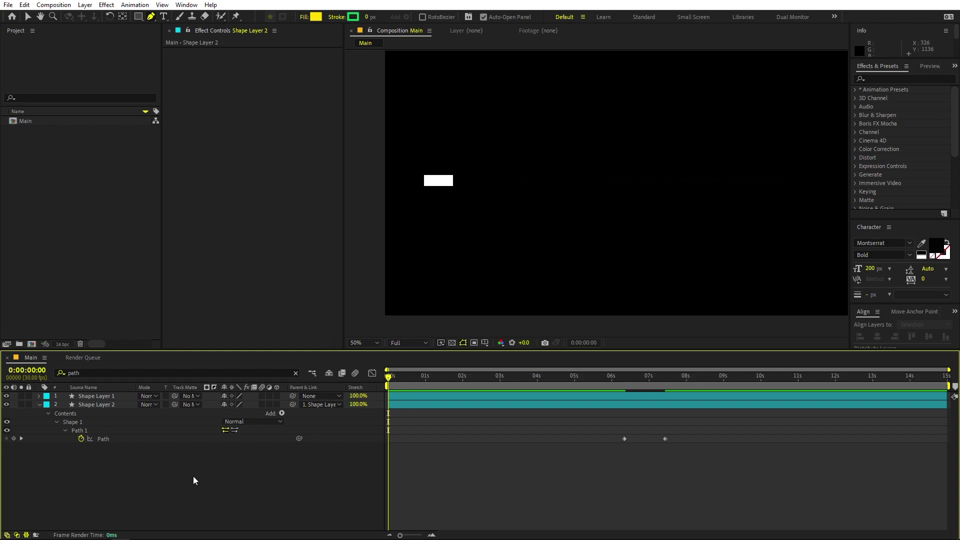
Step: Place the white rectangle, Shape Layer 1, just below the composition frame at position 340, 1186
{"action": "left_click", "coordinate": [39, 404]}
{"action": "left_click", "coordinate": [112, 396]}
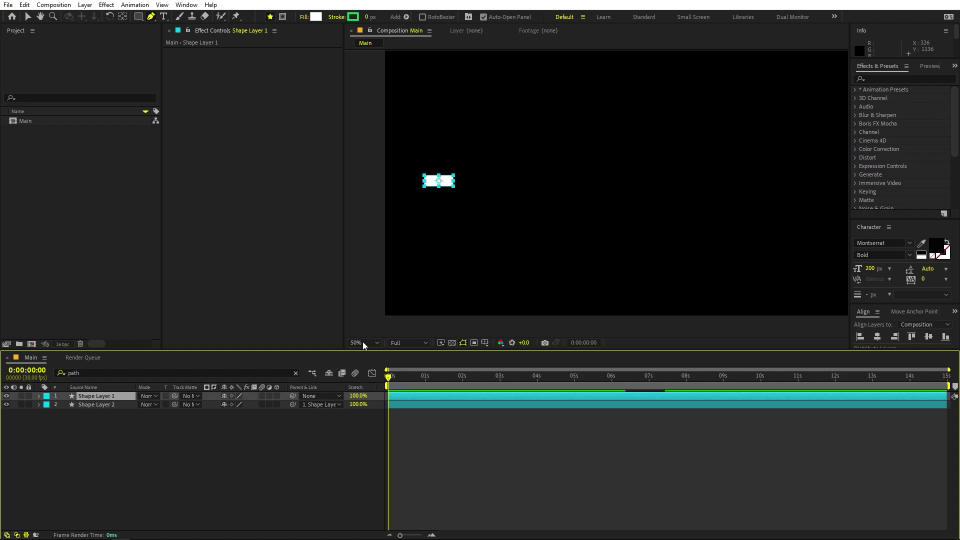
{"action": "left_click", "coordinate": [369, 342]}
{"action": "left_click", "coordinate": [377, 362]}
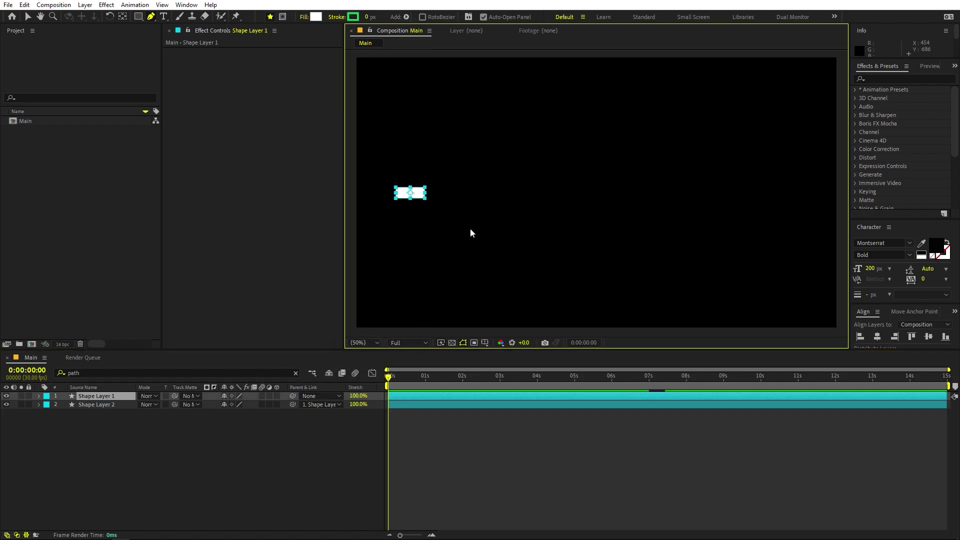
{"action": "key", "text": "v"}
{"action": "left_click_drag", "start_coordinate": [415, 195], "coordinate": [456, 358]}
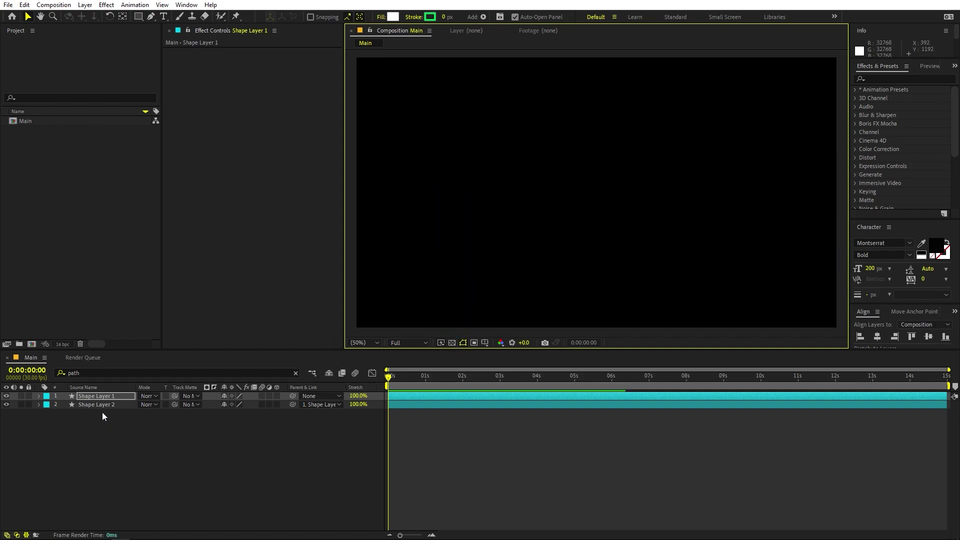
Step: Add Position and Rotation keyframes to Shape Layer 1 at 0 seconds and set its rotation to 141°
{"action": "key", "text": "r"}
{"action": "left_click", "coordinate": [64, 404]}
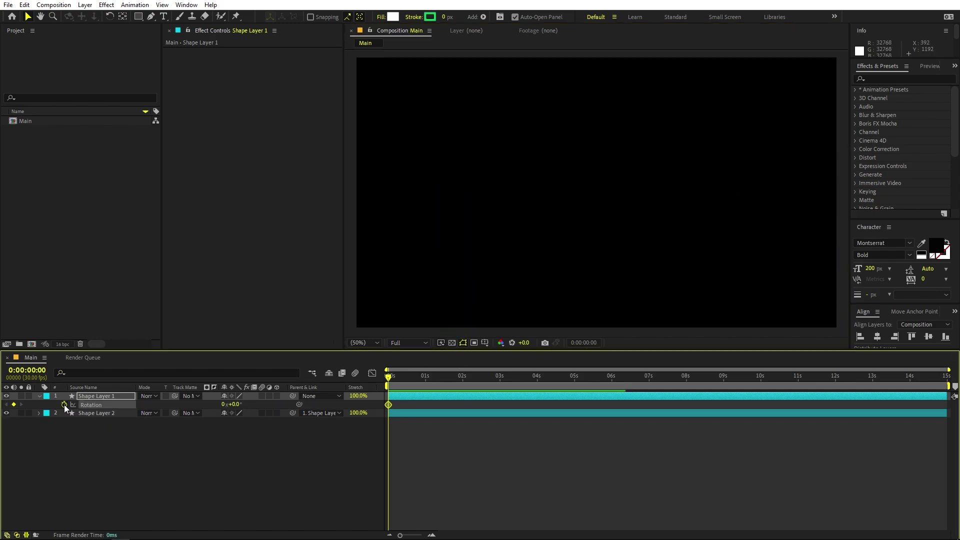
{"action": "key", "text": "p"}
{"action": "left_click", "coordinate": [64, 404]}
{"action": "key", "text": "shift+r"}
{"action": "left_click", "coordinate": [451, 474]}
{"action": "scroll", "coordinate": [506, 264], "scroll_direction": "down", "scroll_amount": 2}
{"action": "left_click_drag", "start_coordinate": [228, 406], "coordinate": [300, 410]}
Step: At 0:00:01:11, set Shape Layer 1's position to 340, 259 and rotation to -11°, and apply Easy Ease to all its keyframes
{"action": "left_click_drag", "start_coordinate": [401, 379], "coordinate": [440, 383]}
{"action": "left_click_drag", "start_coordinate": [245, 404], "coordinate": [168, 413]}
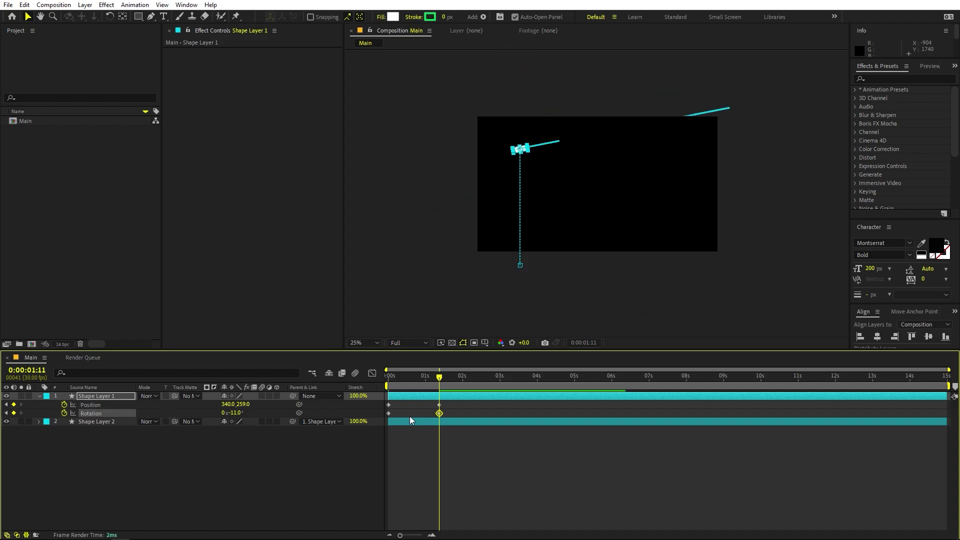
{"action": "left_click_drag", "start_coordinate": [454, 405], "coordinate": [280, 425]}
{"action": "key", "text": "F9"}
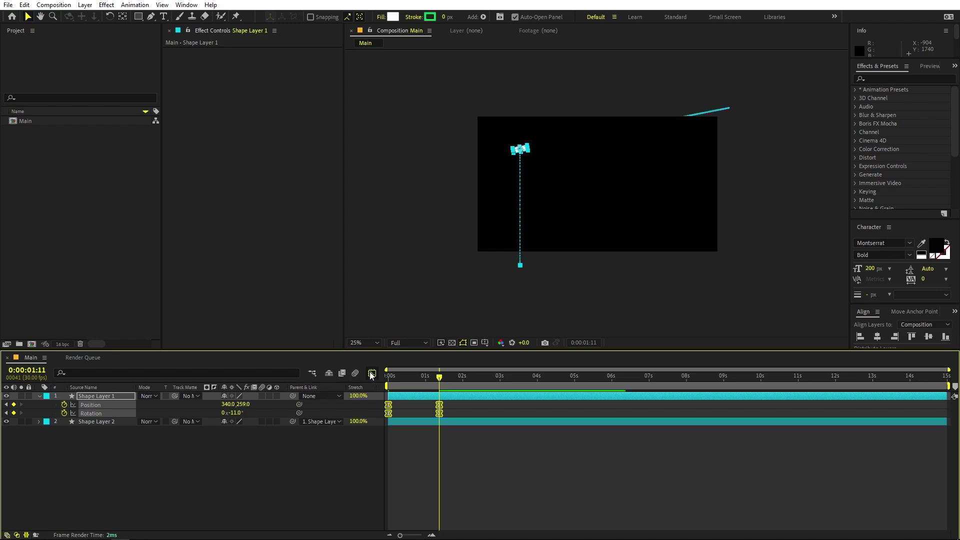
Step: Reshape Shape Layer 1's speed graph so the position and rotation changes peak early and ease out slowly, and preview the animation
{"action": "left_click", "coordinate": [371, 374]}
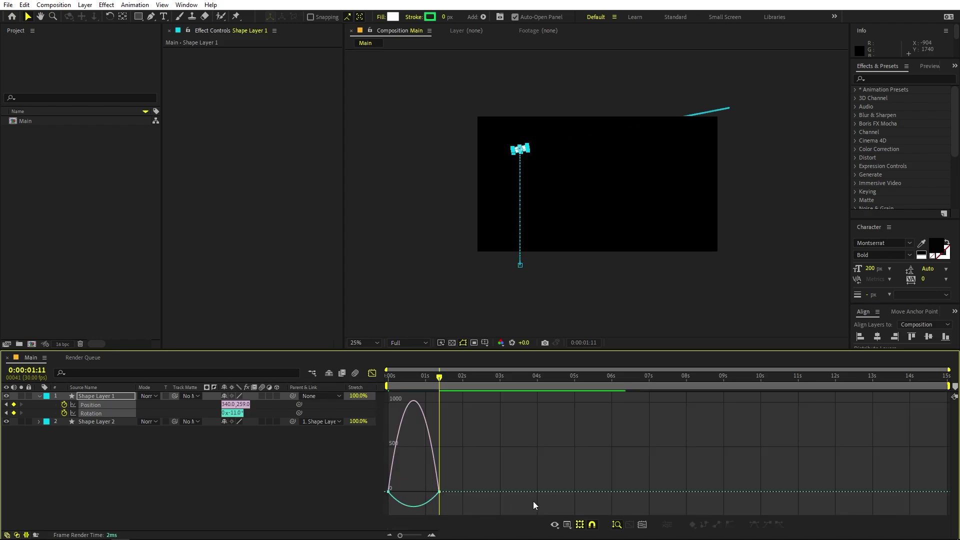
{"action": "left_click", "coordinate": [567, 524]}
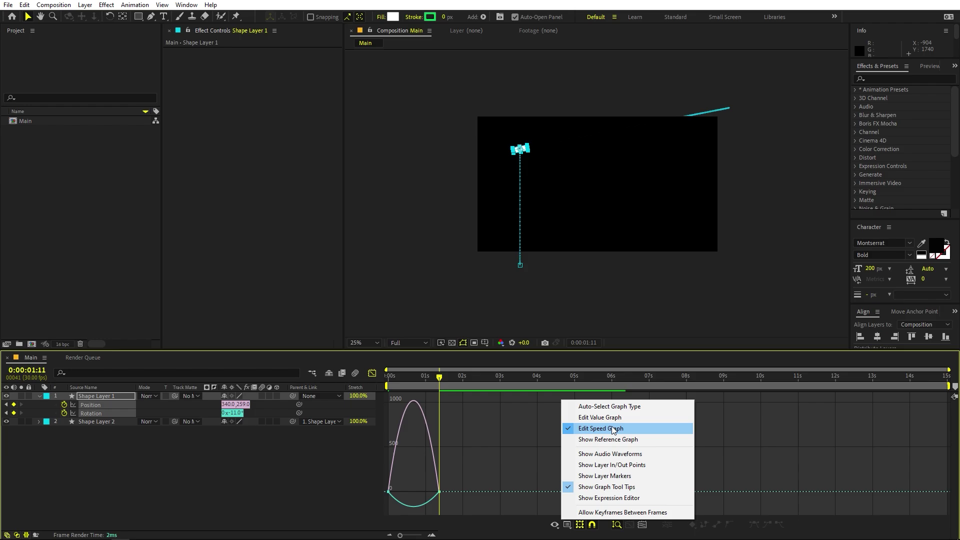
{"action": "left_click", "coordinate": [473, 485]}
{"action": "left_click_drag", "start_coordinate": [472, 479], "coordinate": [391, 492]}
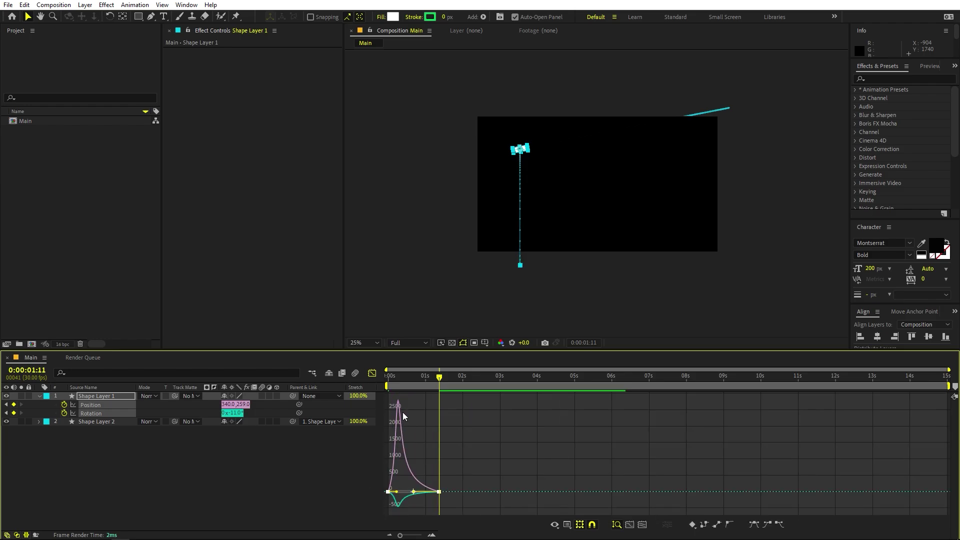
{"action": "left_click_drag", "start_coordinate": [412, 380], "coordinate": [386, 381]}
{"action": "key", "text": "space"}
{"action": "key", "text": "space"}
{"action": "key", "text": "space"}
{"action": "key", "text": "space"}
{"action": "key", "text": "shift+F3"}
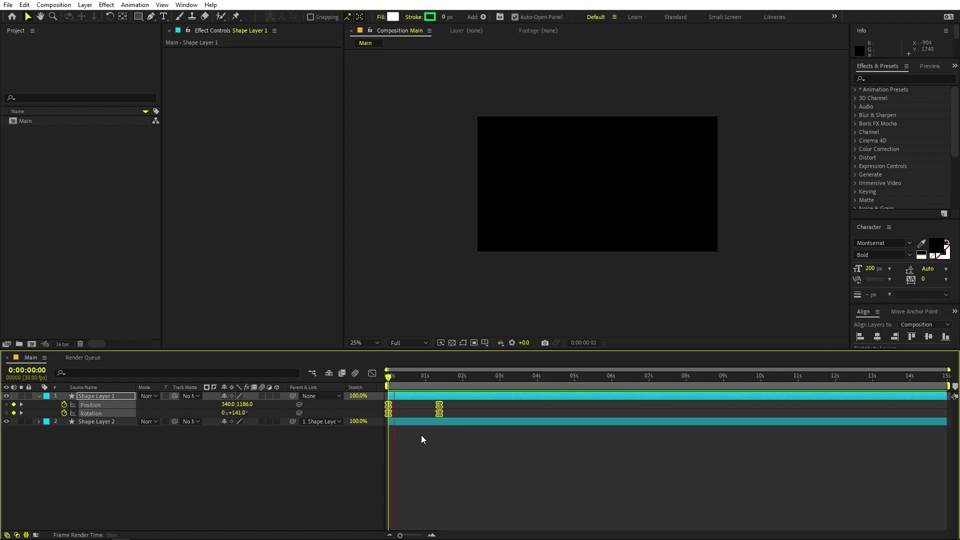
{"action": "key", "text": "space"}
Step: Fit the composition in the viewer and set Shape Layer 1's rotation at 0:00:01:11 to -19.2°
{"action": "mouse_move", "coordinate": [433, 380]}
{"action": "left_mouse_down"}
{"action": "mouse_move", "coordinate": [456, 378]}
{"action": "mouse_move", "coordinate": [439, 378]}
{"action": "left_mouse_up"}
{"action": "left_click", "coordinate": [356, 342]}
{"action": "left_click", "coordinate": [370, 360]}
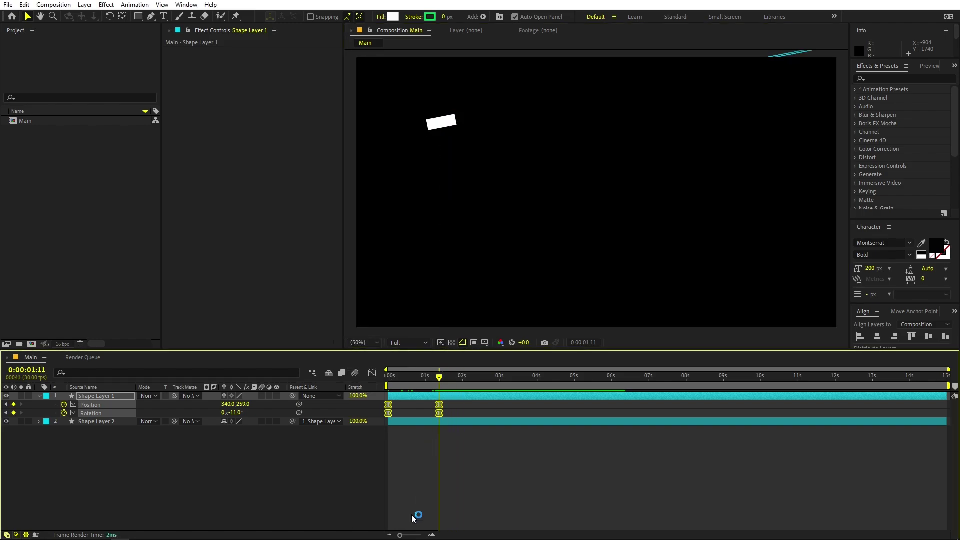
{"action": "left_click", "coordinate": [413, 515]}
{"action": "left_click_drag", "start_coordinate": [235, 412], "coordinate": [220, 413]}
Step: At 0:00:02:13, keyframe Shape Layer 1's position at 340, 327 and rotation at 25.8°, and preview the animation
{"action": "left_click_drag", "start_coordinate": [450, 377], "coordinate": [479, 379]}
{"action": "mouse_move", "coordinate": [248, 404]}
{"action": "left_mouse_down"}
{"action": "mouse_move", "coordinate": [260, 404]}
{"action": "mouse_move", "coordinate": [243, 412]}
{"action": "mouse_move", "coordinate": [257, 413]}
{"action": "left_mouse_up"}
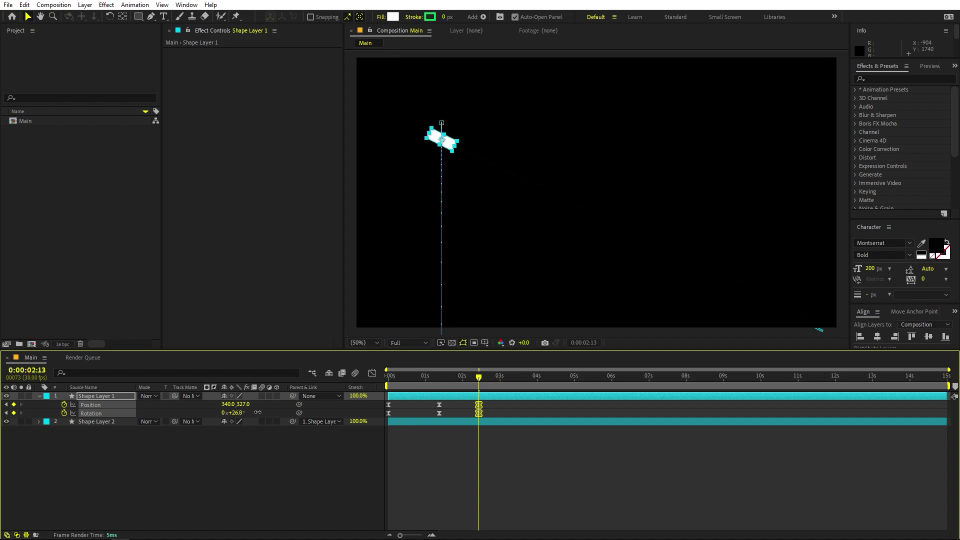
{"action": "left_click", "coordinate": [478, 413]}
{"action": "left_click_drag", "start_coordinate": [478, 377], "coordinate": [122, 408]}
{"action": "key", "text": "space"}
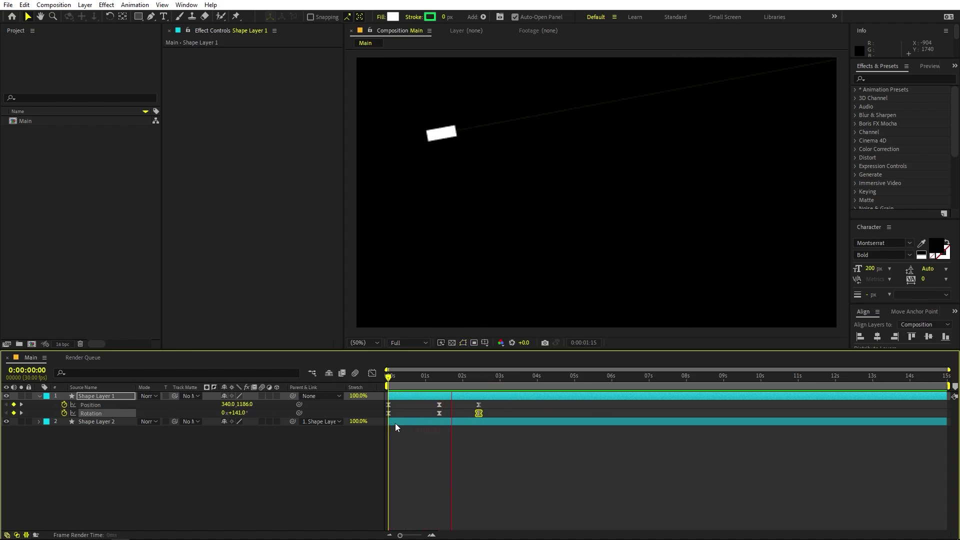
{"action": "key", "text": "space"}
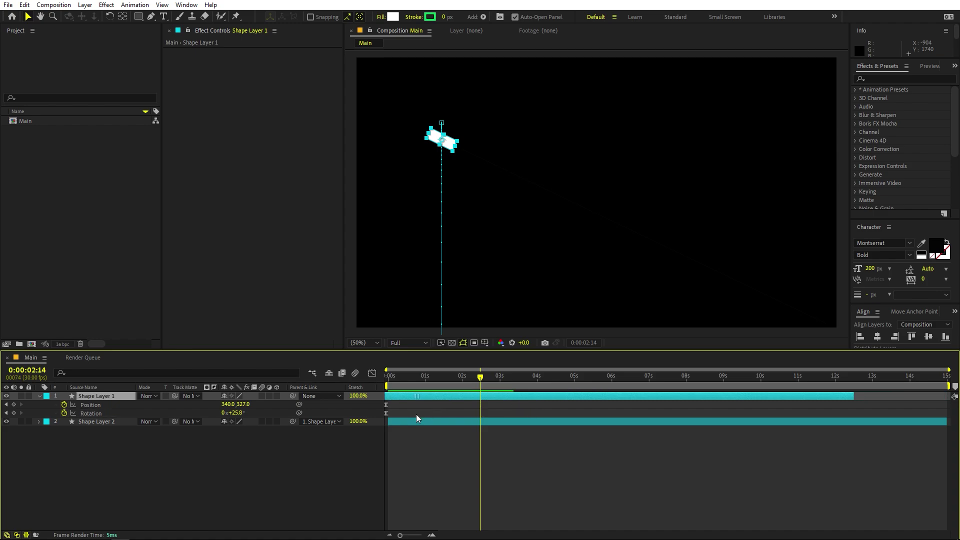
Step: Reshape the speed graph between Shape Layer 1's second and third keyframes into an early peak with a long ease-out, and preview it
{"action": "left_click_drag", "start_coordinate": [505, 405], "coordinate": [435, 418]}
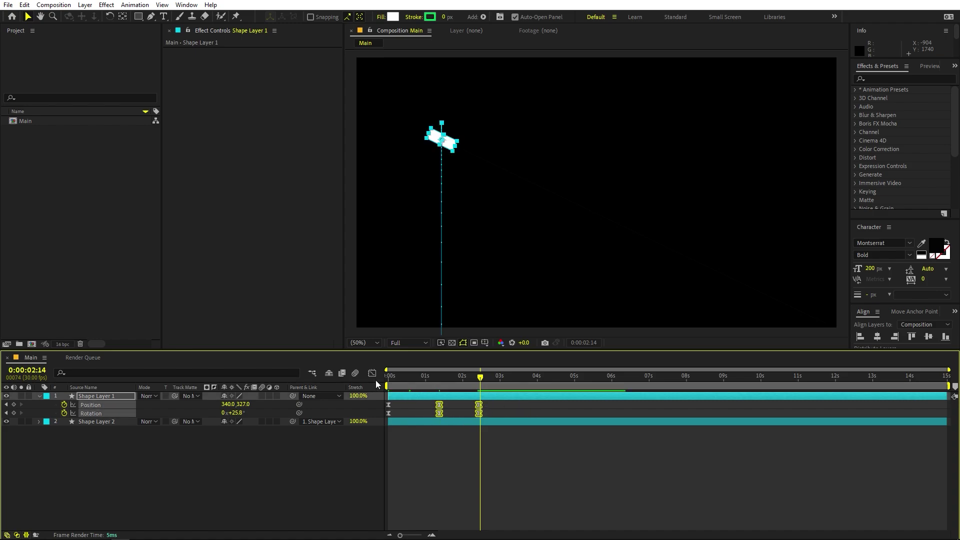
{"action": "left_click", "coordinate": [372, 373]}
{"action": "scroll", "coordinate": [506, 464], "scroll_direction": "up", "scroll_amount": 4}
{"action": "left_click_drag", "start_coordinate": [843, 473], "coordinate": [665, 516]}
{"action": "left_click_drag", "start_coordinate": [559, 472], "coordinate": [596, 491]}
{"action": "left_click_drag", "start_coordinate": [767, 474], "coordinate": [622, 467]}
{"action": "key", "text": "space"}
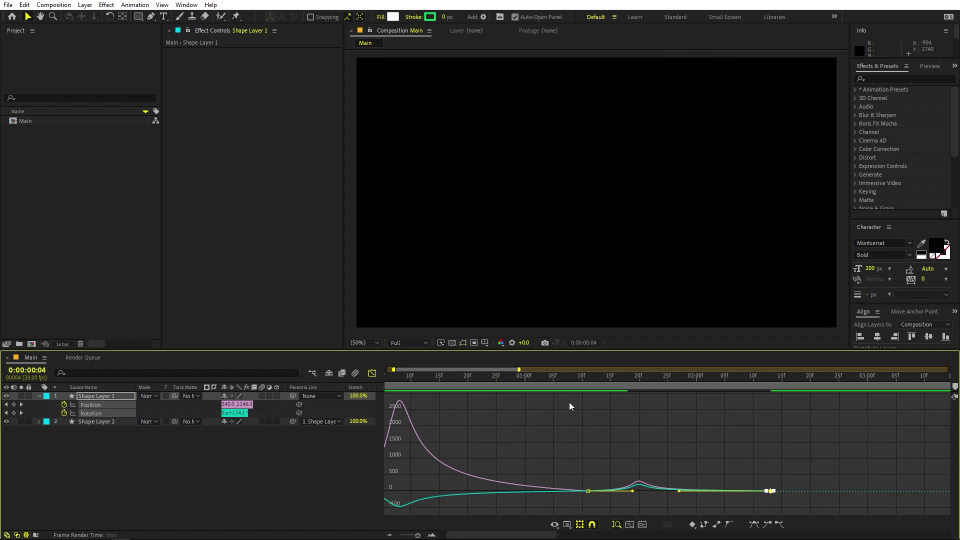
{"action": "key", "text": "space"}
{"action": "key", "text": "shift+F3"}
Step: At 0:00:02:13, set Shape Layer 1's position to 340, 595 and its rotation to -12.2°
{"action": "left_click_drag", "start_coordinate": [757, 383], "coordinate": [769, 383]}
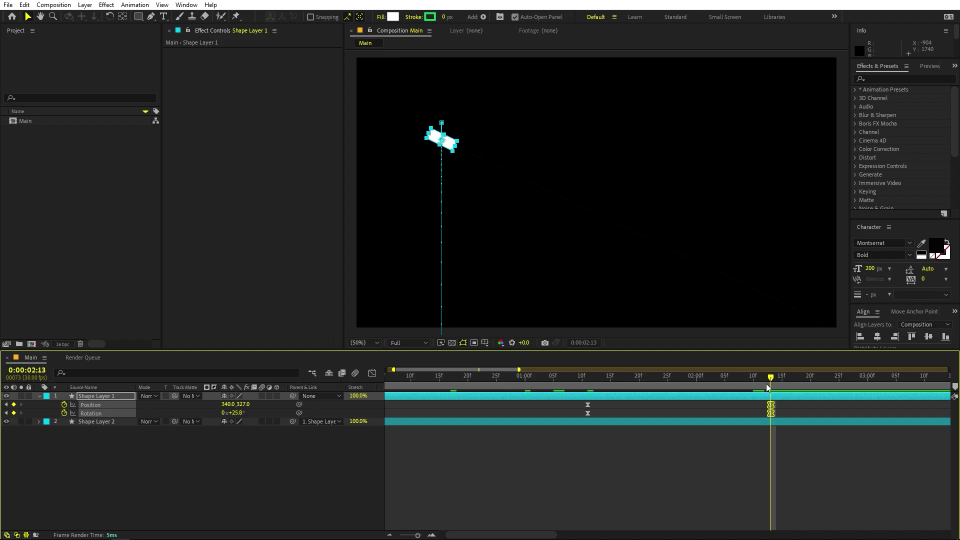
{"action": "left_click", "coordinate": [364, 343]}
{"action": "left_click", "coordinate": [611, 446]}
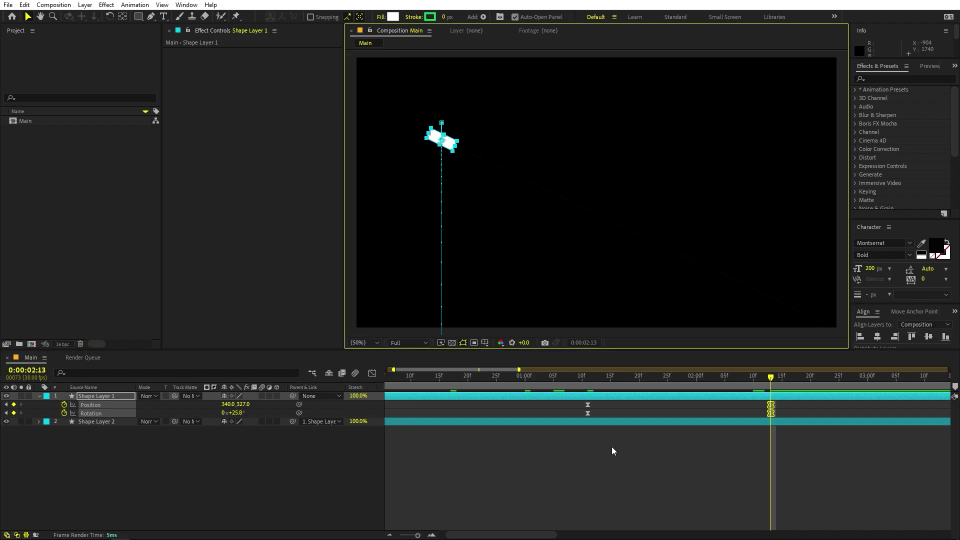
{"action": "left_click", "coordinate": [276, 474]}
{"action": "left_click_drag", "start_coordinate": [244, 404], "coordinate": [362, 422]}
{"action": "left_click_drag", "start_coordinate": [238, 412], "coordinate": [215, 416]}
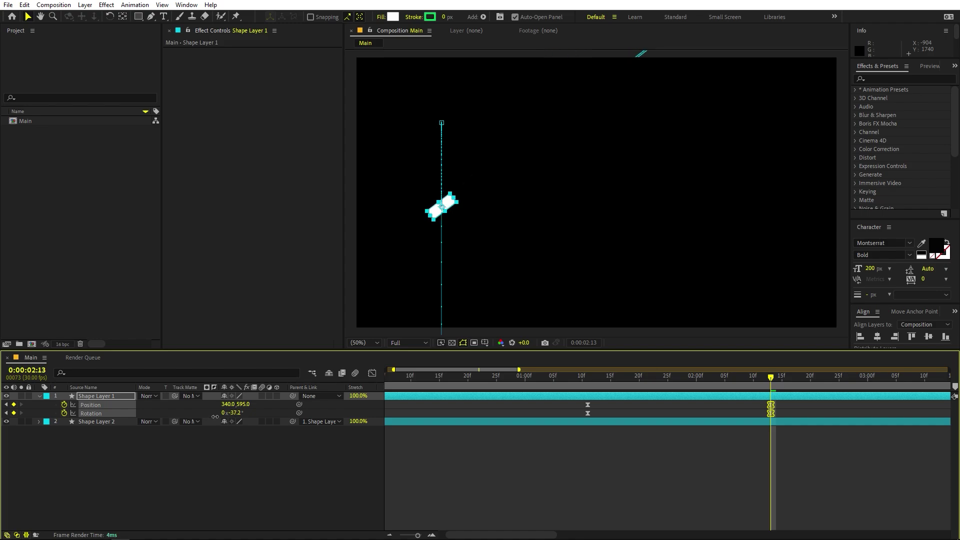
{"action": "left_click", "coordinate": [486, 491]}
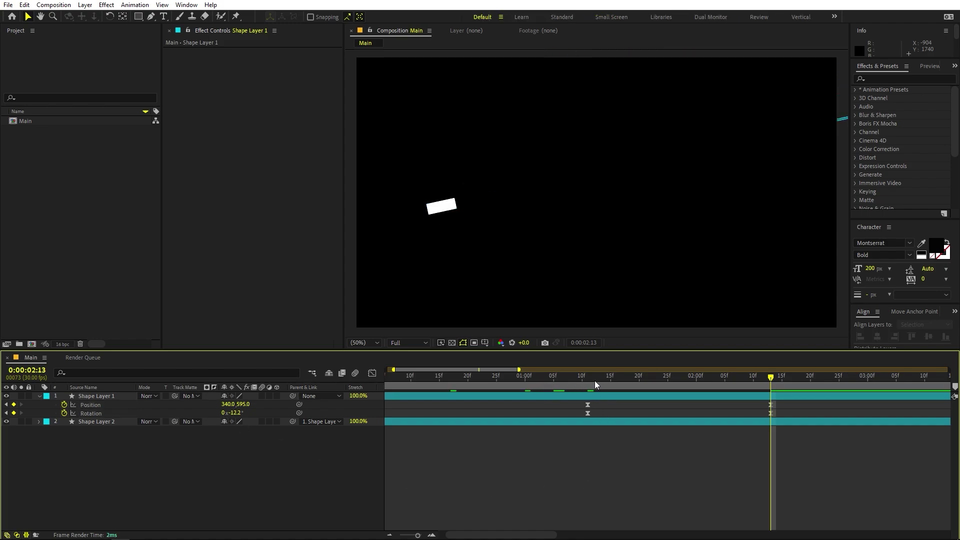
Step: Reveal Shape Layer 2's Path keyframes and move them to 0:00:00:21 and about 0:00:01:11
{"action": "key", "text": "Home"}
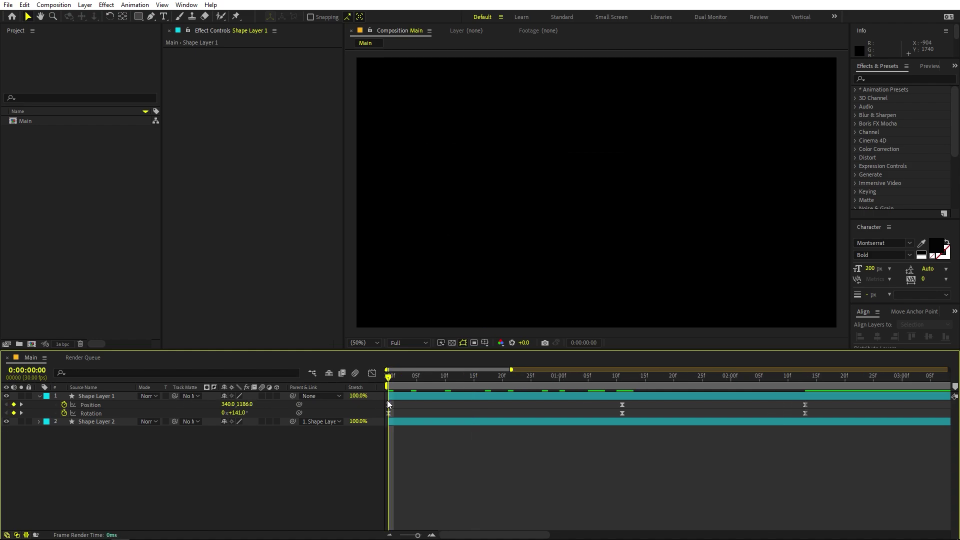
{"action": "left_click", "coordinate": [102, 424]}
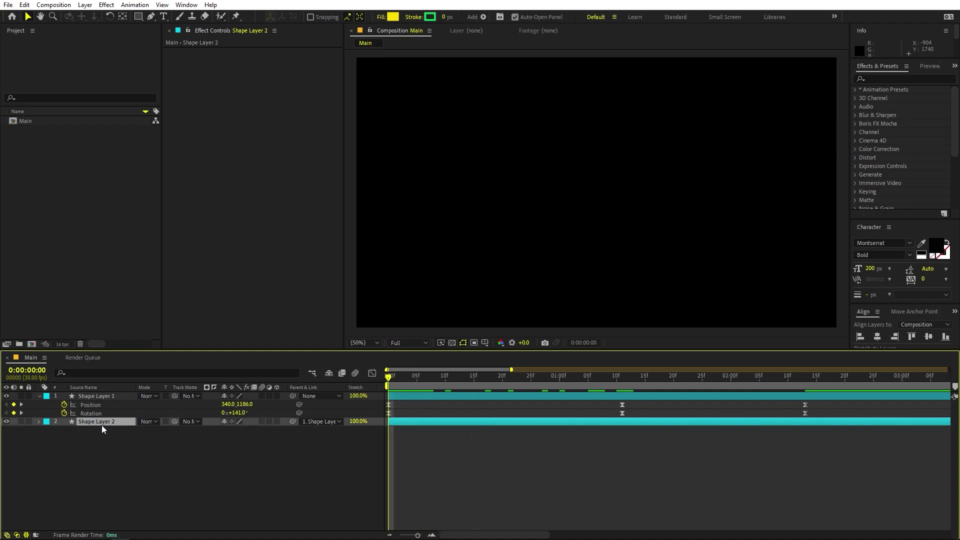
{"action": "key", "text": "u"}
{"action": "left_click", "coordinate": [474, 484]}
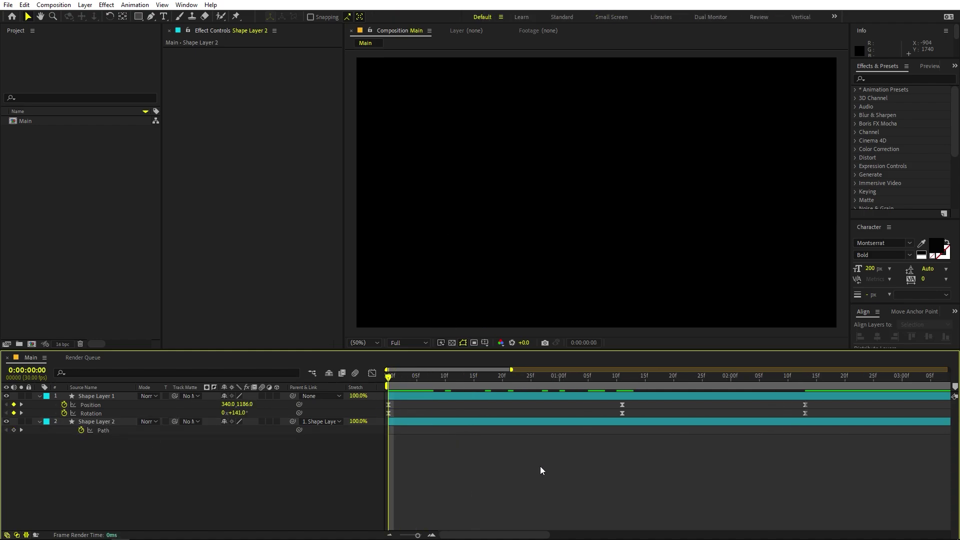
{"action": "key", "text": "semicolon"}
{"action": "left_click_drag", "start_coordinate": [406, 382], "coordinate": [415, 387]}
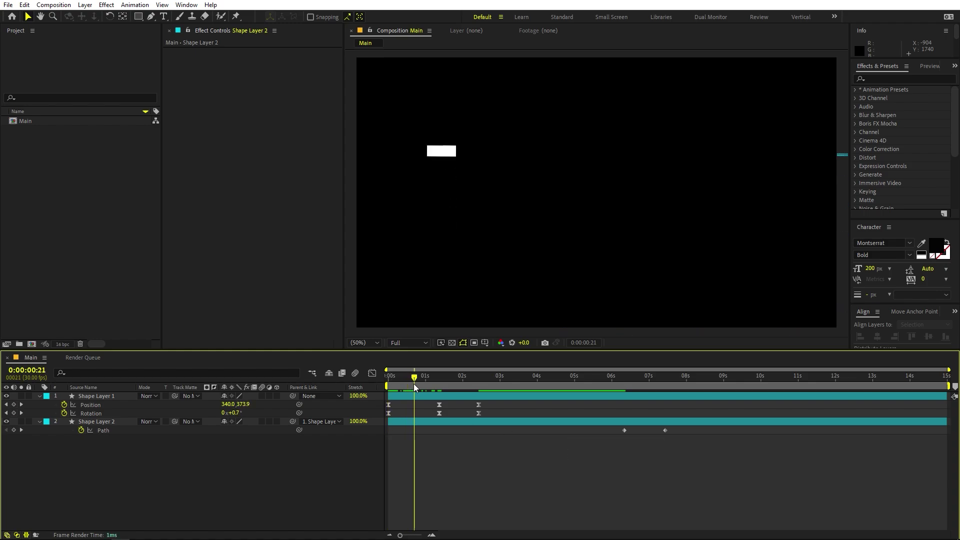
{"action": "left_click_drag", "start_coordinate": [625, 430], "coordinate": [415, 431]}
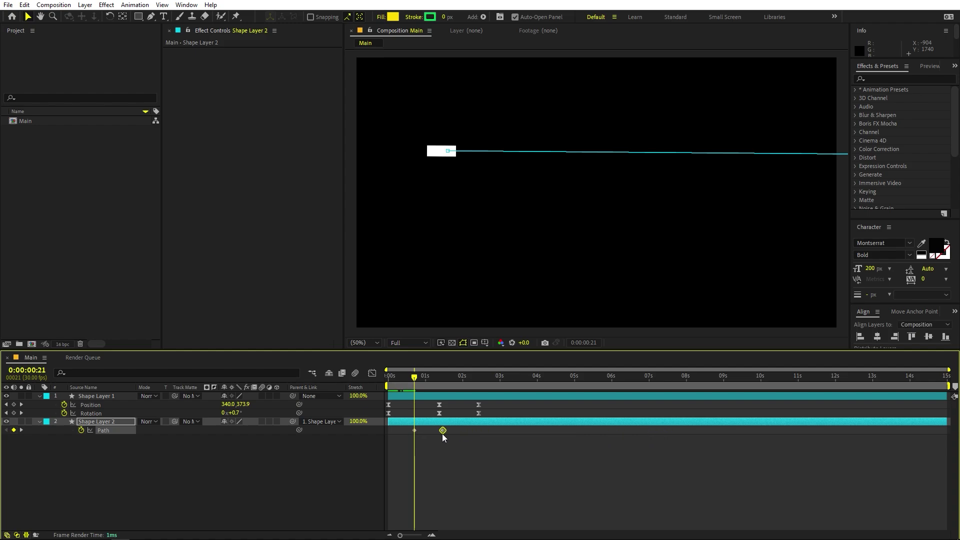
Step: Preview the beam opening and shift its two Path keyframes to about 1 second and 1.7 seconds
{"action": "key", "text": "space"}
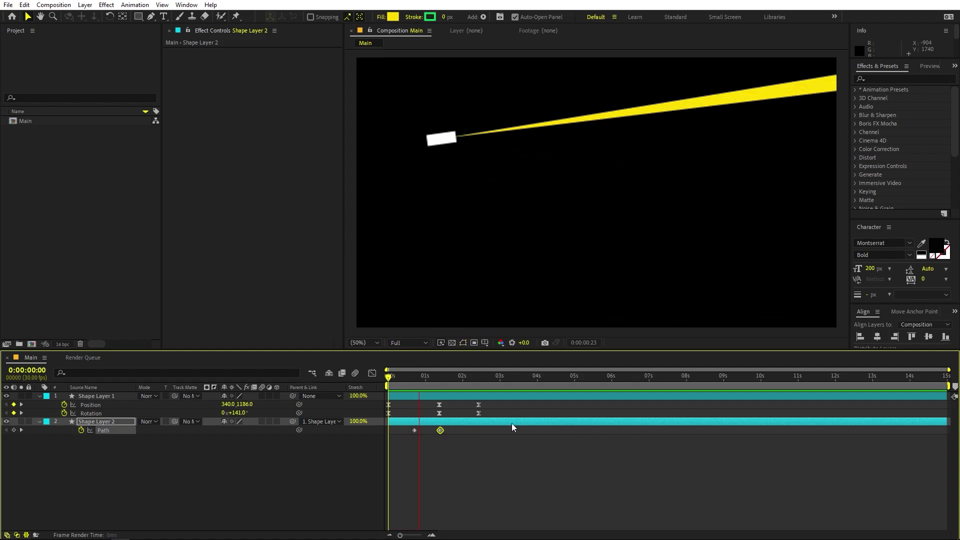
{"action": "left_click_drag", "start_coordinate": [390, 382], "coordinate": [433, 381]}
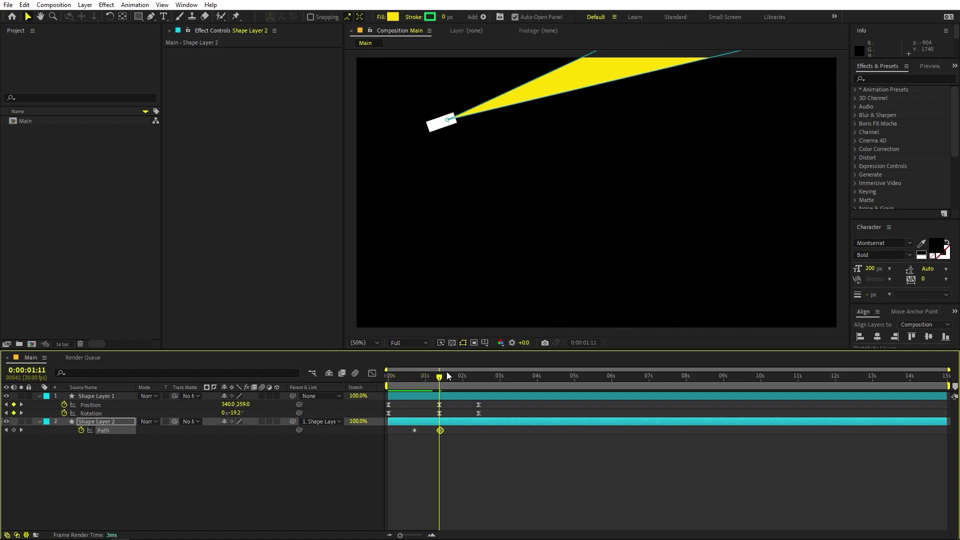
{"action": "left_click", "coordinate": [414, 430]}
{"action": "left_click", "coordinate": [406, 431]}
{"action": "left_click", "coordinate": [413, 430]}
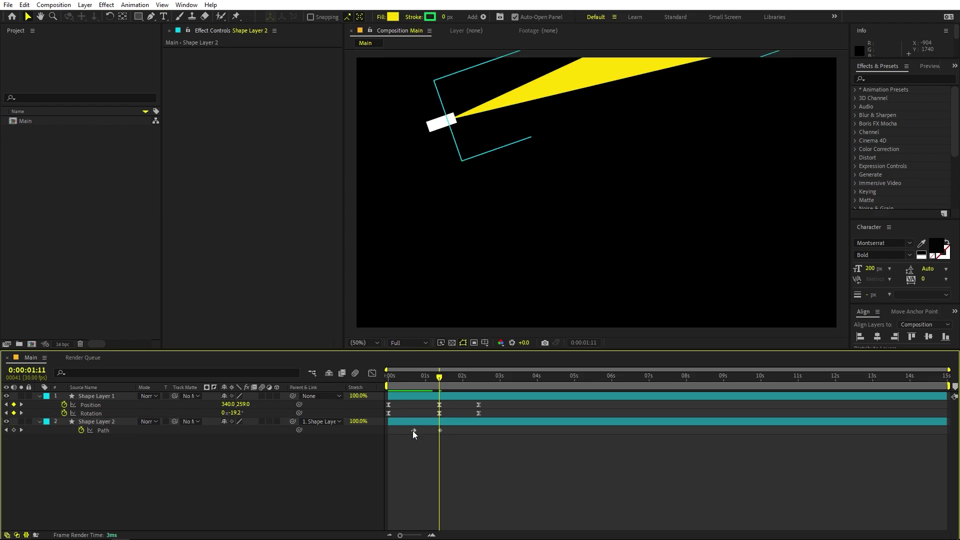
{"action": "left_click_drag", "start_coordinate": [430, 431], "coordinate": [451, 431]}
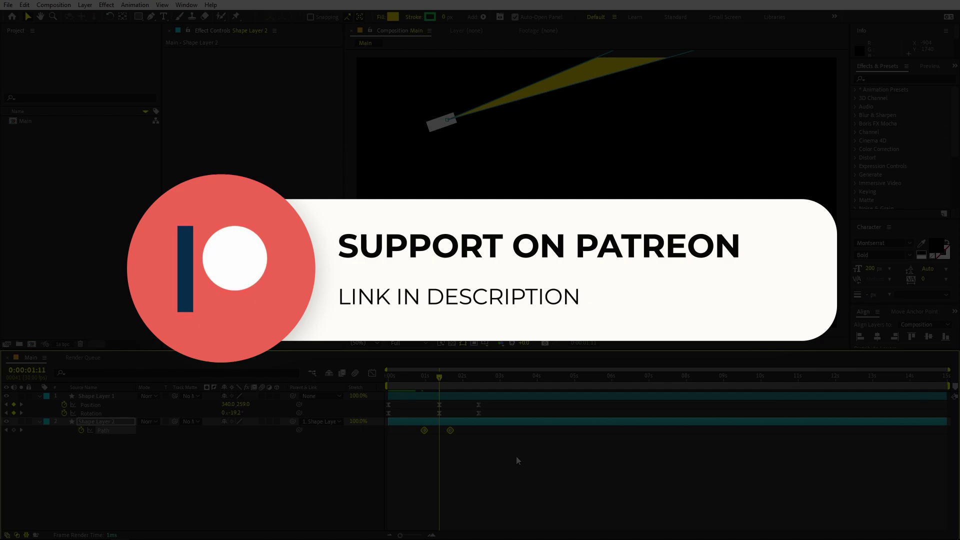
{"action": "left_click", "coordinate": [516, 456]}
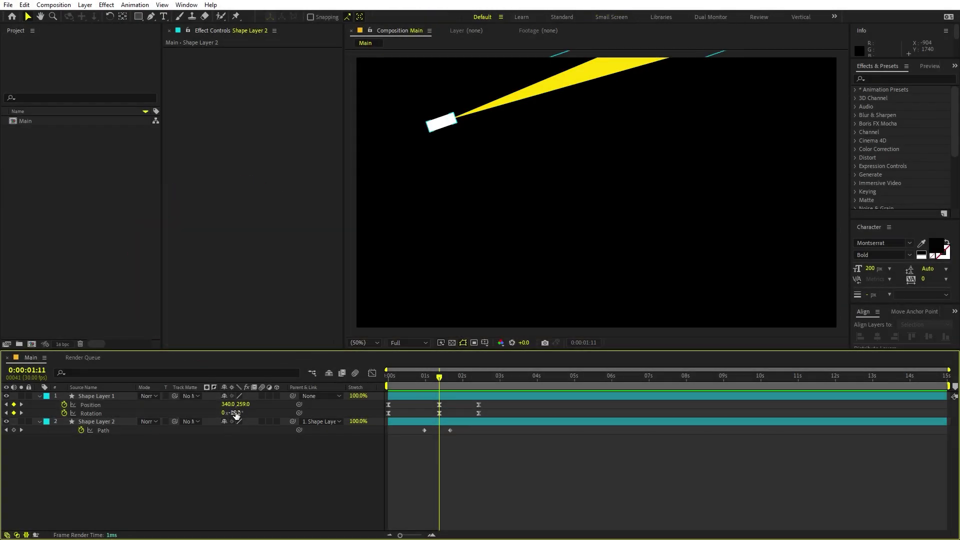
Step: Set Shape Layer 1's rotation to 22.8° at 0:00:01:11 and shift the beam's Path keyframes so the first sits there
{"action": "left_click_drag", "start_coordinate": [236, 414], "coordinate": [439, 429]}
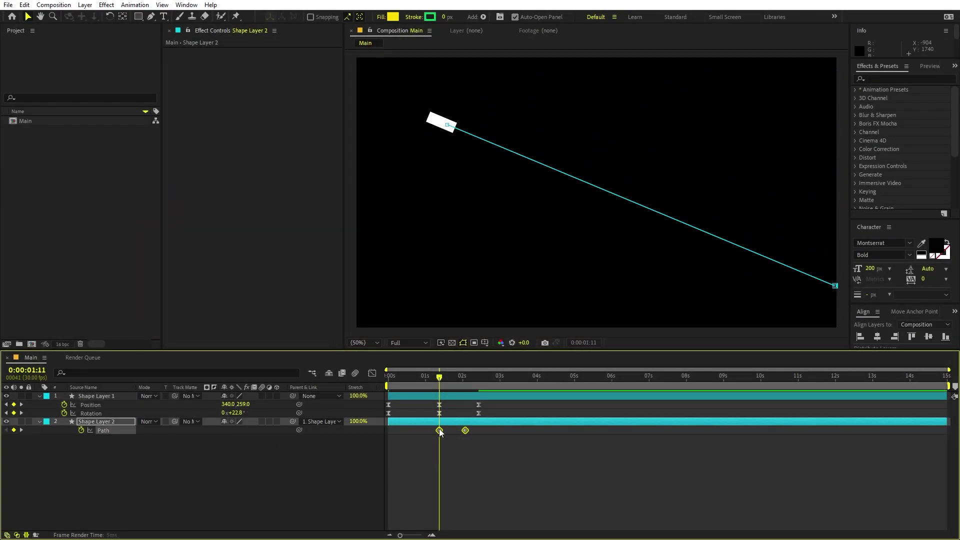
Step: At 0:00:02:13, set Shape Layer 1's position to 340, 438, align the beam's last Path keyframe to that time, and preview
{"action": "left_click_drag", "start_coordinate": [439, 381], "coordinate": [476, 383]}
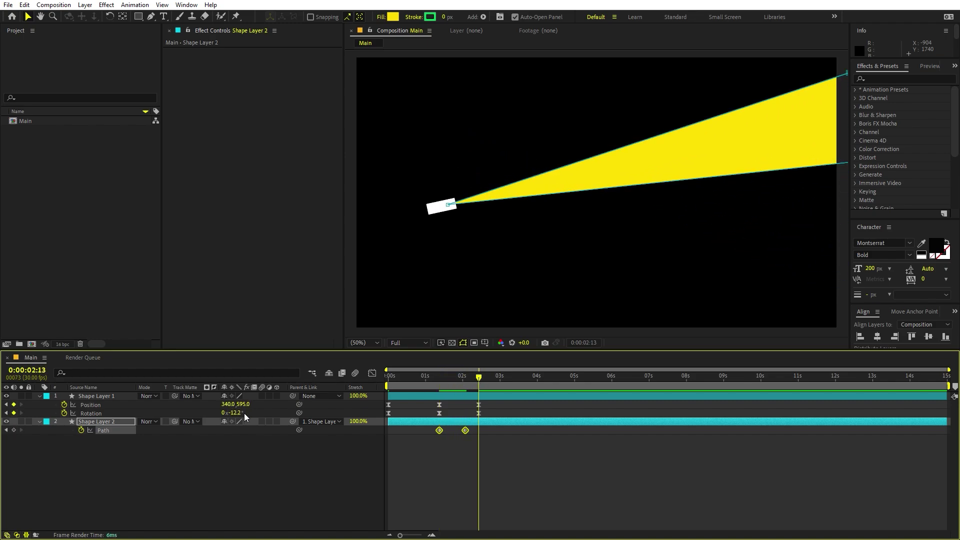
{"action": "left_click_drag", "start_coordinate": [242, 404], "coordinate": [163, 404]}
{"action": "left_click", "coordinate": [465, 432]}
{"action": "left_click_drag", "start_coordinate": [463, 430], "coordinate": [484, 429]}
{"action": "left_click", "coordinate": [413, 376]}
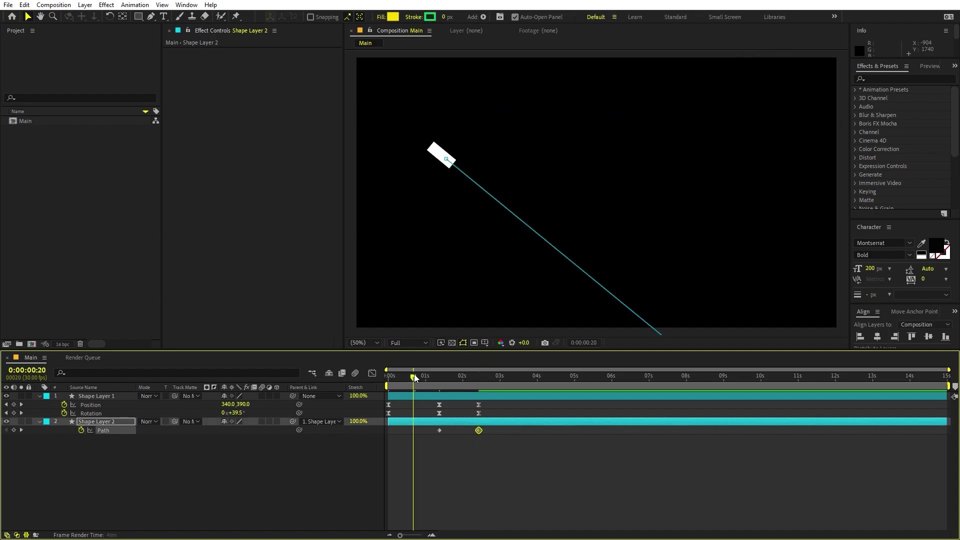
{"action": "key", "text": "space"}
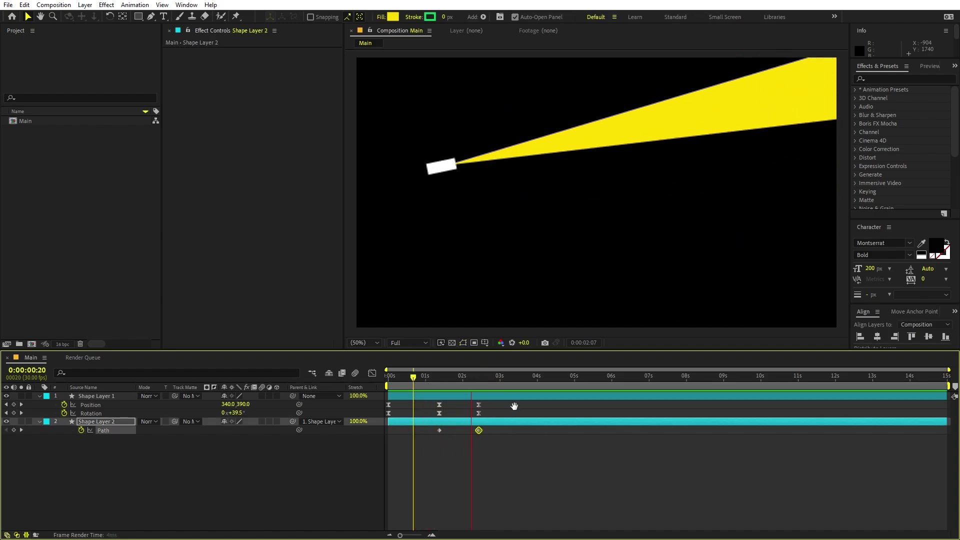
Step: Move the last Position, Rotation and Path keyframes to about 0:00:02:04 and apply Easy Ease to the Path keyframes
{"action": "left_click_drag", "start_coordinate": [497, 399], "coordinate": [468, 433]}
{"action": "left_click_drag", "start_coordinate": [481, 441], "coordinate": [420, 426]}
{"action": "key", "text": "F9"}
{"action": "left_click_drag", "start_coordinate": [513, 460], "coordinate": [458, 400]}
Step: Adjust the easing handles between the last two sets of keyframes in the speed graph and preview the animation
{"action": "left_click", "coordinate": [372, 373]}
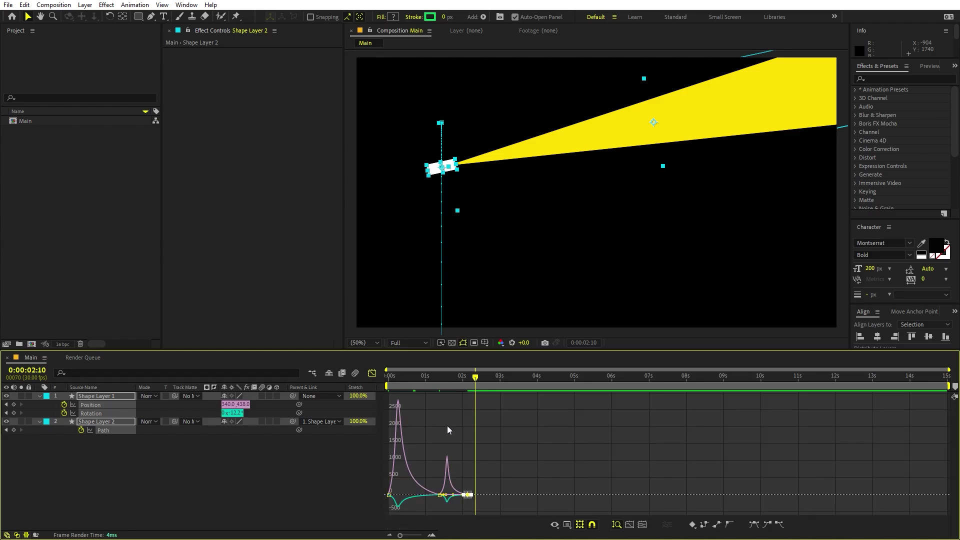
{"action": "scroll", "coordinate": [412, 448], "scroll_direction": "up", "scroll_amount": 4}
{"action": "left_click_drag", "start_coordinate": [693, 470], "coordinate": [611, 506]}
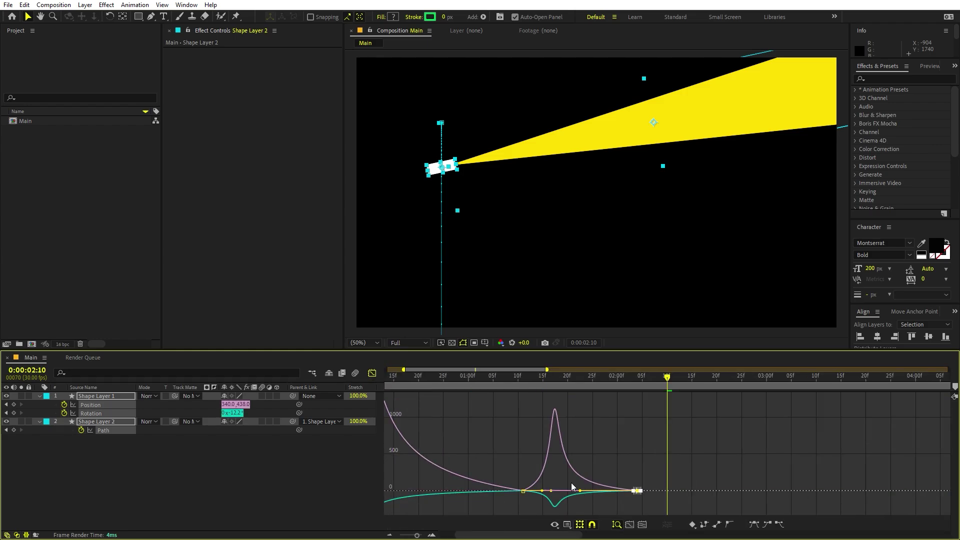
{"action": "left_click", "coordinate": [443, 377]}
{"action": "key", "text": "space"}
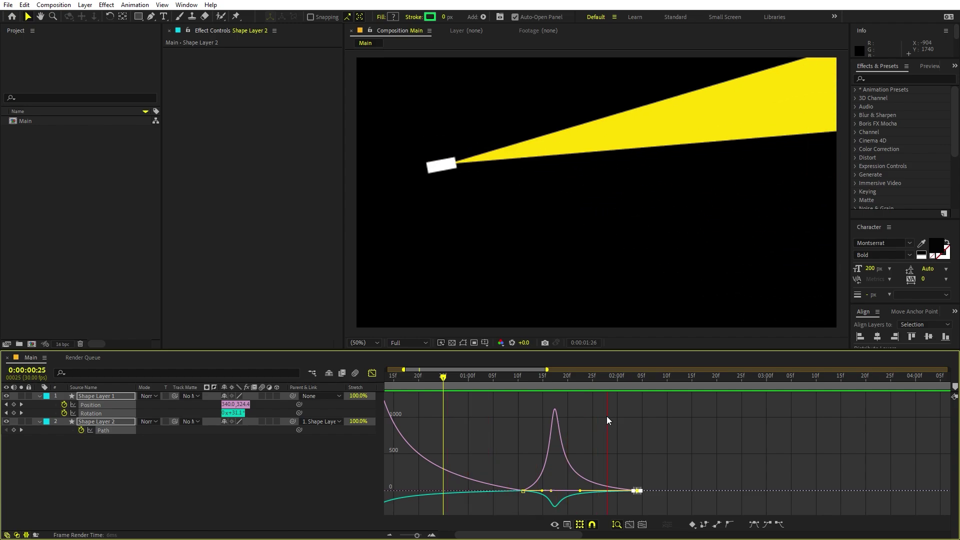
{"action": "key", "text": "space"}
{"action": "left_click", "coordinate": [372, 373]}
{"action": "scroll", "coordinate": [614, 452], "scroll_direction": "down", "scroll_amount": 3}
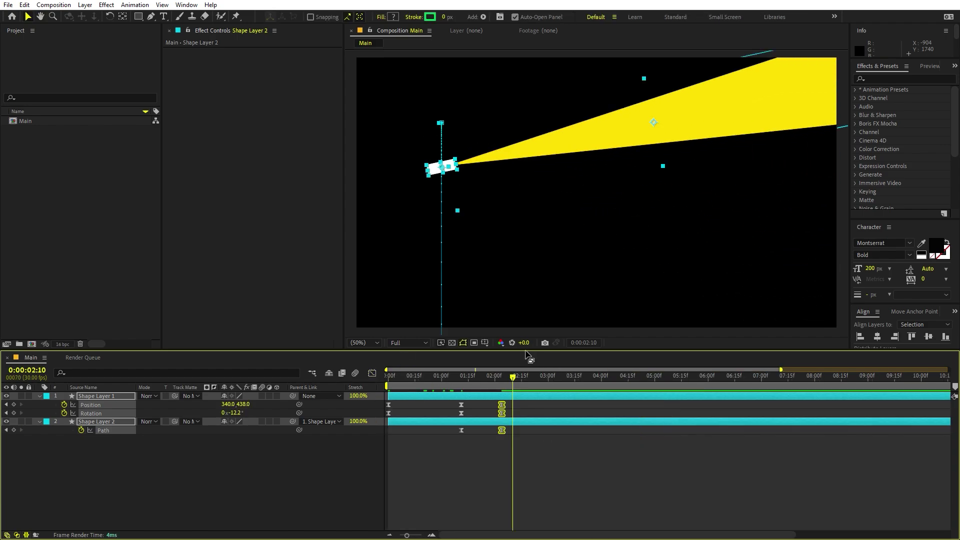
Step: At 0:00:02:26, set Shape Layer 1's rotation to 9.1° and its position to 340, 473, previewing the motion
{"action": "key", "text": "F2"}
{"action": "left_click_drag", "start_coordinate": [517, 383], "coordinate": [541, 381]}
{"action": "left_click_drag", "start_coordinate": [235, 413], "coordinate": [345, 416]}
{"action": "left_click_drag", "start_coordinate": [553, 398], "coordinate": [502, 399]}
{"action": "key", "text": "Home"}
{"action": "key", "text": "space"}
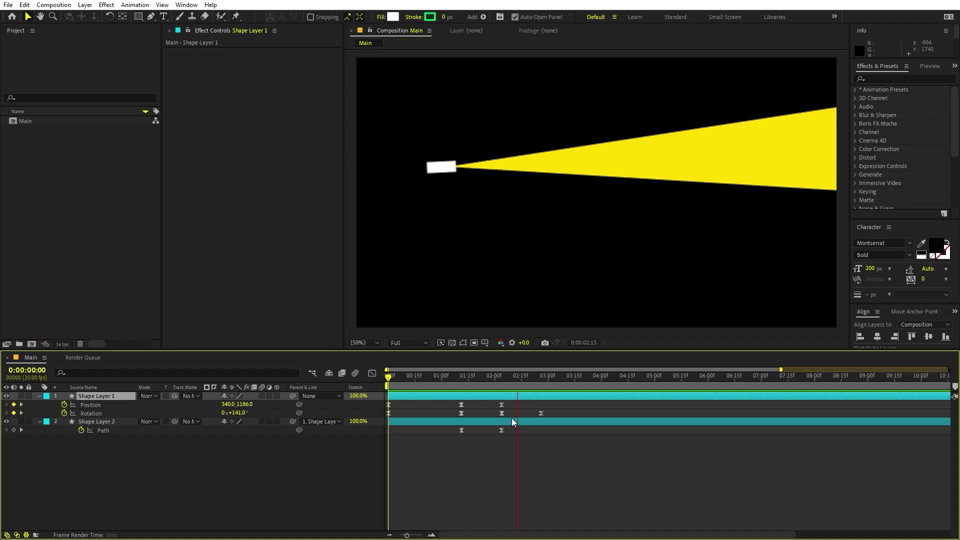
{"action": "key", "text": "space"}
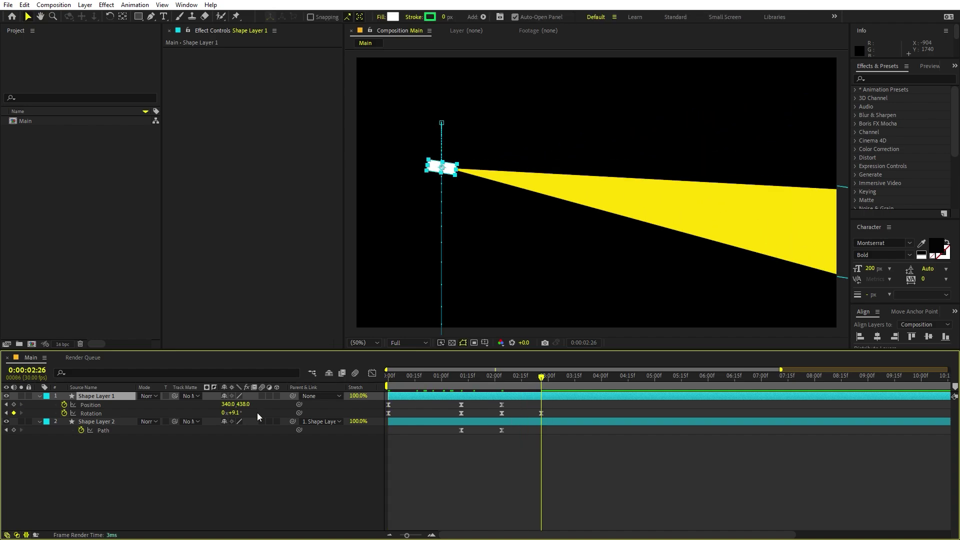
{"action": "left_click_drag", "start_coordinate": [244, 406], "coordinate": [262, 404]}
Step: Ease Shape Layer 1's keyframes at 0:00:02:26, shape the speed graph before them into an early peak with a long ease-out, and preview
{"action": "left_click_drag", "start_coordinate": [559, 402], "coordinate": [536, 416]}
{"action": "left_click", "coordinate": [371, 375]}
{"action": "left_click_drag", "start_coordinate": [588, 457], "coordinate": [518, 494]}
{"action": "key", "text": "F9"}
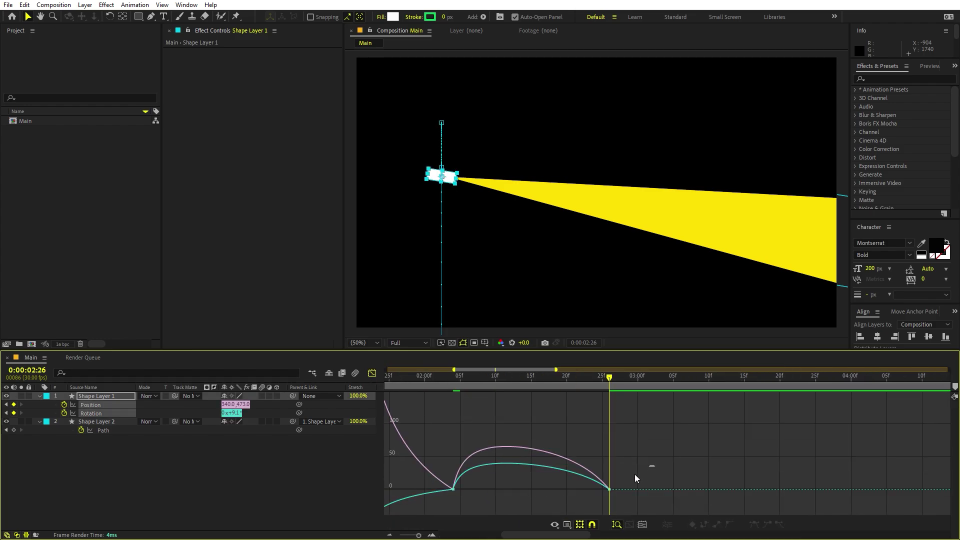
{"action": "left_click_drag", "start_coordinate": [584, 490], "coordinate": [496, 492]}
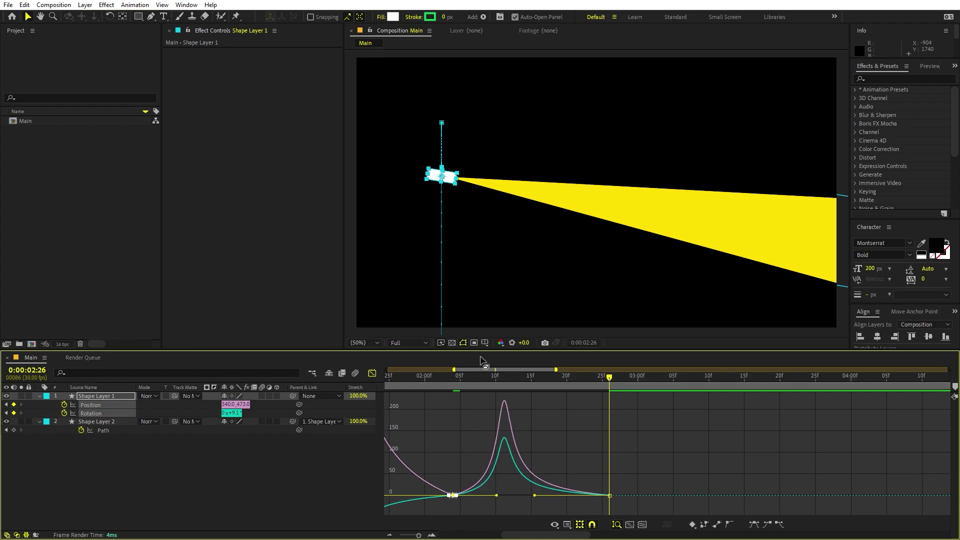
{"action": "scroll", "coordinate": [532, 448], "scroll_direction": "left", "scroll_amount": 2}
{"action": "key", "text": "space"}
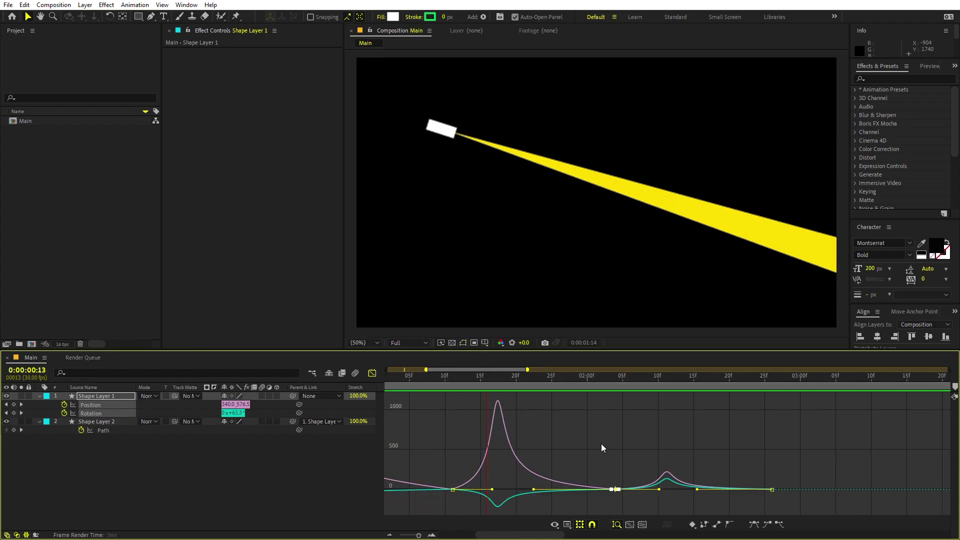
{"action": "key", "text": "space"}
{"action": "left_click", "coordinate": [372, 373]}
{"action": "scroll", "coordinate": [478, 467], "scroll_direction": "down", "scroll_amount": 3}
Step: At 0:00:04:06, set Shape Layer 1's position to 340, 768 and its rotation to -24.9°
{"action": "left_click_drag", "start_coordinate": [509, 379], "coordinate": [614, 394]}
{"action": "left_click_drag", "start_coordinate": [243, 404], "coordinate": [364, 428]}
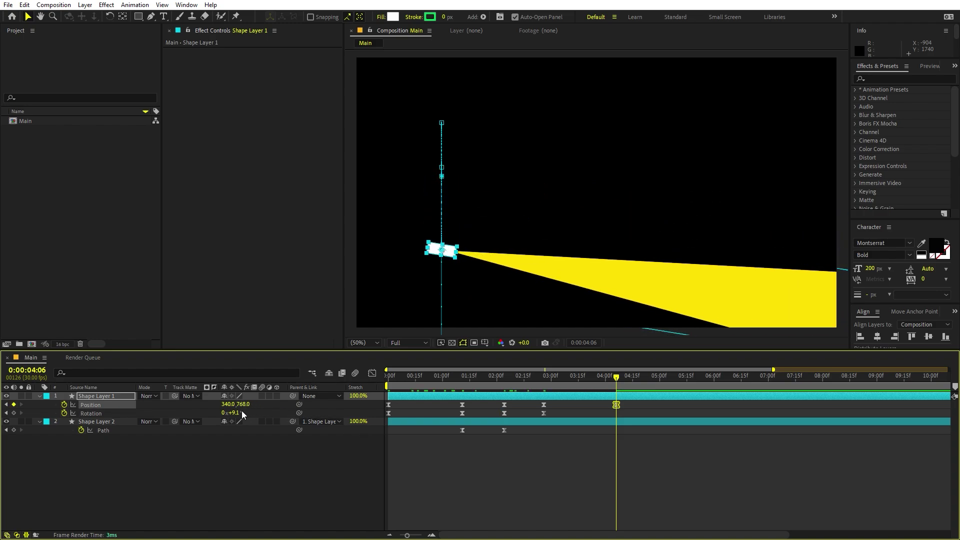
{"action": "left_click_drag", "start_coordinate": [238, 414], "coordinate": [220, 416]}
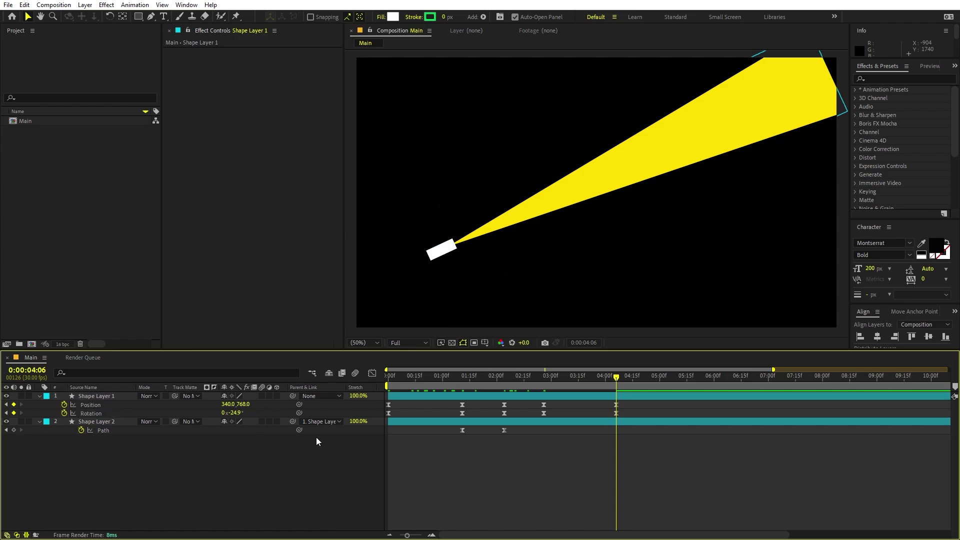
Step: Reshape the speed graph leading into the 0:00:04:06 keyframes into an early peak with a long ease-out, and preview it
{"action": "left_click_drag", "start_coordinate": [646, 400], "coordinate": [604, 416]}
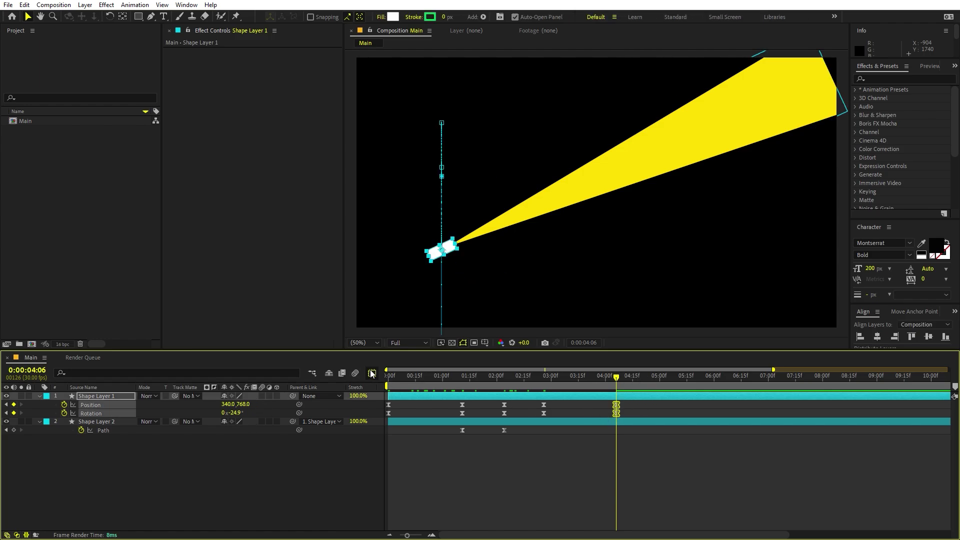
{"action": "left_click", "coordinate": [371, 373]}
{"action": "left_click_drag", "start_coordinate": [692, 470], "coordinate": [573, 493]}
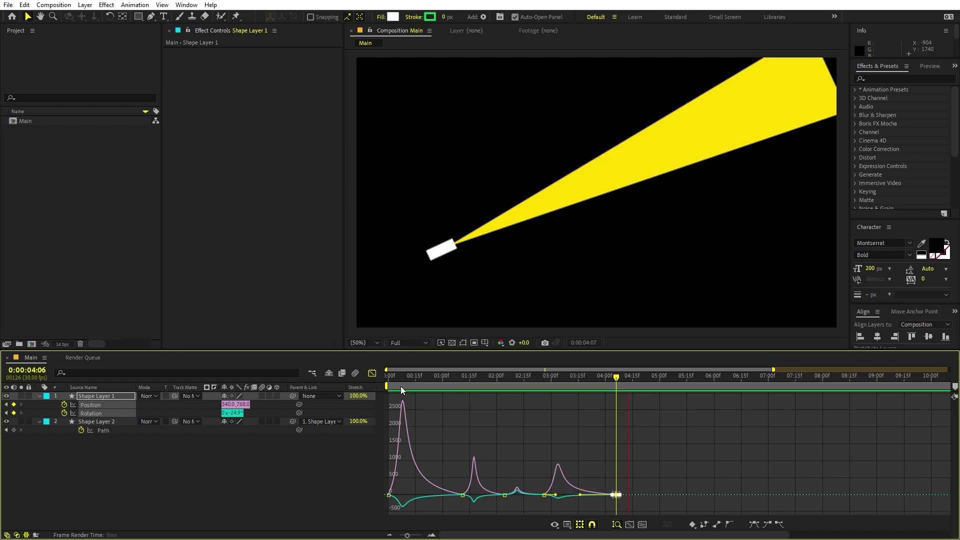
{"action": "key", "text": "Home"}
{"action": "key", "text": "space"}
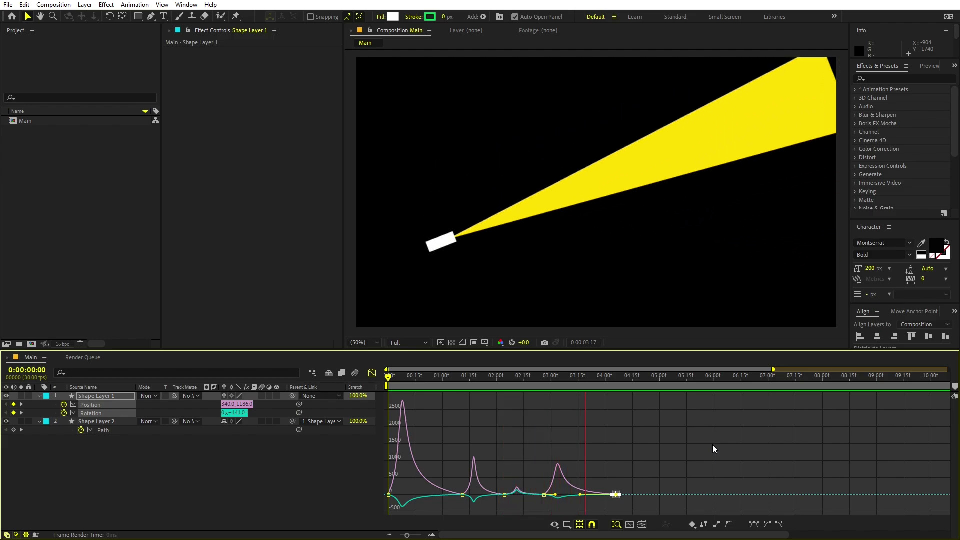
{"action": "key", "text": "space"}
Step: Move Shape Layer 1's last Position and Rotation keyframes to 0:00:03:25
{"action": "key", "text": "shift+F3"}
{"action": "left_click_drag", "start_coordinate": [619, 405], "coordinate": [599, 405]}
{"action": "left_click", "coordinate": [545, 499]}
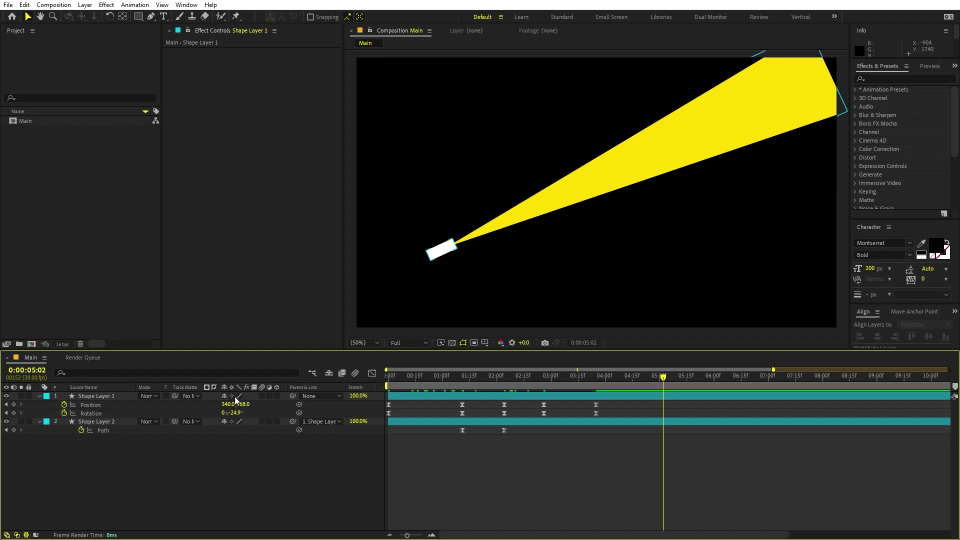
Step: At 0:00:05:02, set Shape Layer 1's rotation to -56.6° and its position to 340, 1373, and play back the animation
{"action": "left_click_drag", "start_coordinate": [234, 412], "coordinate": [741, 389]}
{"action": "left_click_drag", "start_coordinate": [664, 378], "coordinate": [336, 398]}
{"action": "key", "text": "space"}
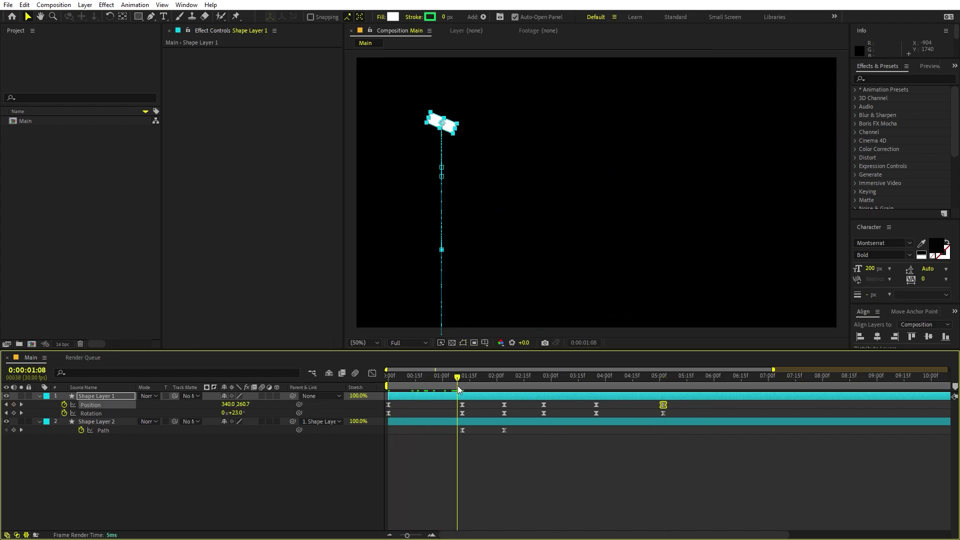
Step: Add a black text layer reading FIND ME and centre it in the composition
{"action": "left_click", "coordinate": [61, 288]}
{"action": "left_click", "coordinate": [164, 18]}
{"action": "left_click", "coordinate": [460, 255]}
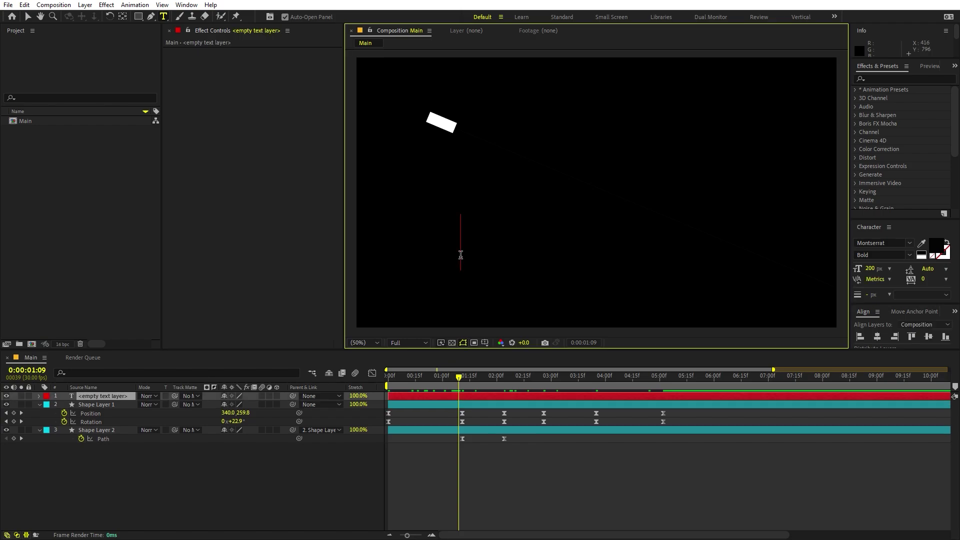
{"action": "type", "text": "FIND ME"}
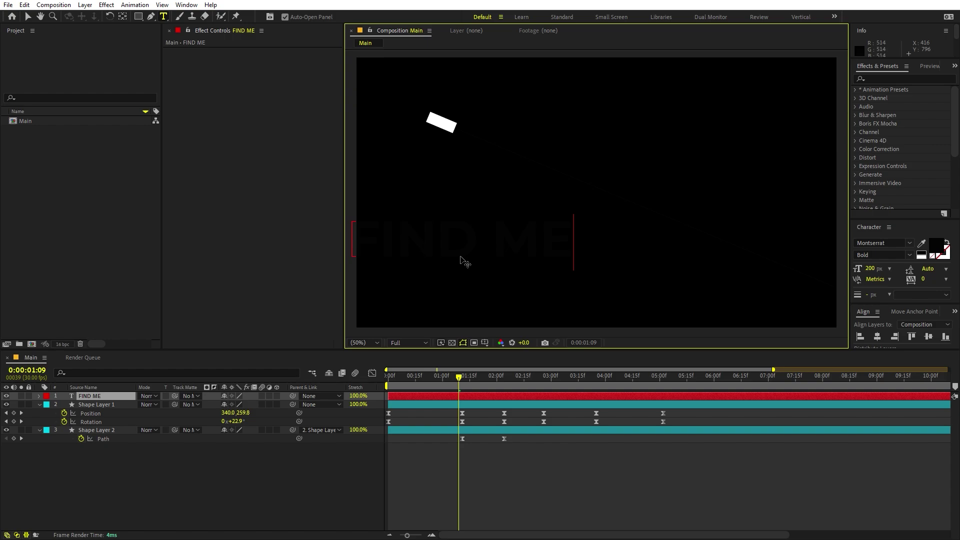
{"action": "key", "text": "ctrl+a"}
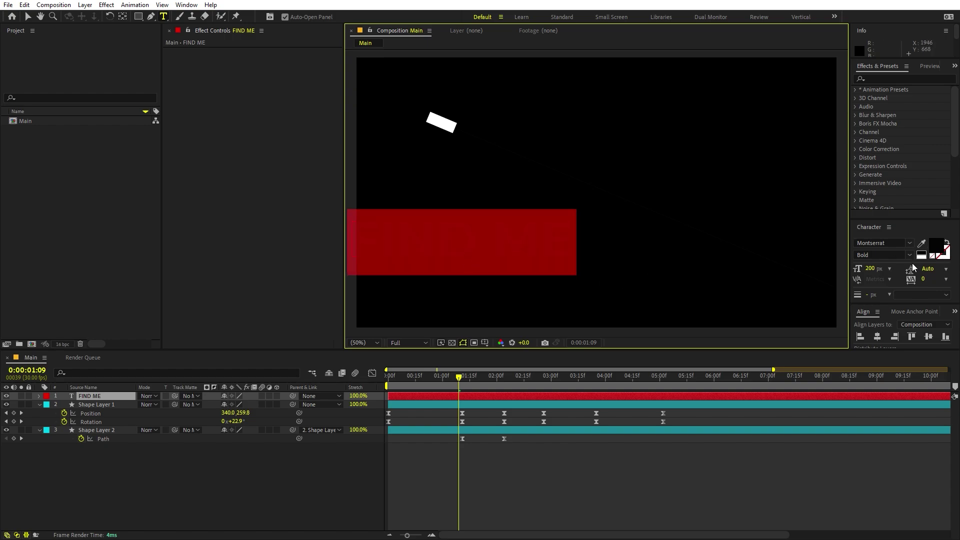
{"action": "left_click", "coordinate": [878, 337]}
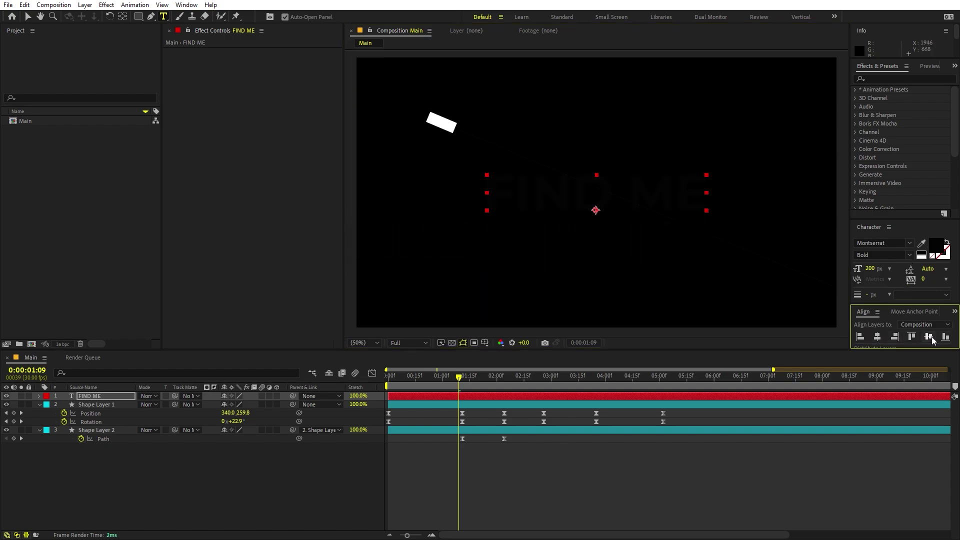
Step: Scale the FIND ME text layer to 73% with the beam behind it in view, and centre it again in the composition
{"action": "left_click_drag", "start_coordinate": [459, 378], "coordinate": [532, 378]}
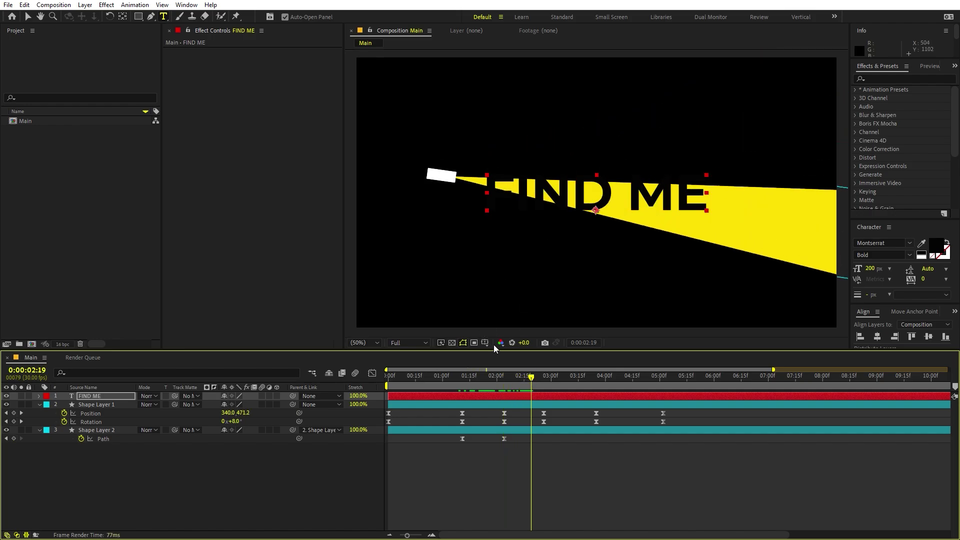
{"action": "mouse_move", "coordinate": [535, 385]}
{"action": "left_mouse_down"}
{"action": "mouse_move", "coordinate": [631, 384]}
{"action": "mouse_move", "coordinate": [458, 397]}
{"action": "mouse_move", "coordinate": [532, 397]}
{"action": "left_mouse_up"}
{"action": "key", "text": "s"}
{"action": "left_click_drag", "start_coordinate": [233, 404], "coordinate": [219, 404]}
{"action": "left_click", "coordinate": [903, 344]}
{"action": "left_click", "coordinate": [931, 338]}
{"action": "left_click", "coordinate": [596, 369]}
{"action": "key", "text": "v"}
Step: Add a Path keyframe to Shape Layer 2 at 0:00:03:25 and preview the beam passing behind the text
{"action": "left_click_drag", "start_coordinate": [543, 383], "coordinate": [599, 382]}
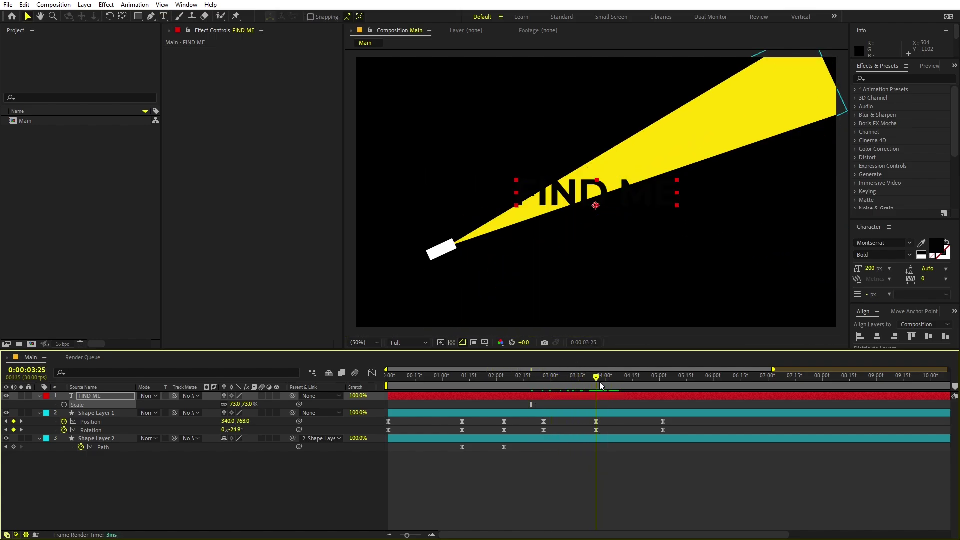
{"action": "left_click", "coordinate": [14, 447]}
{"action": "left_click_drag", "start_coordinate": [471, 382], "coordinate": [461, 383]}
{"action": "key", "text": "space"}
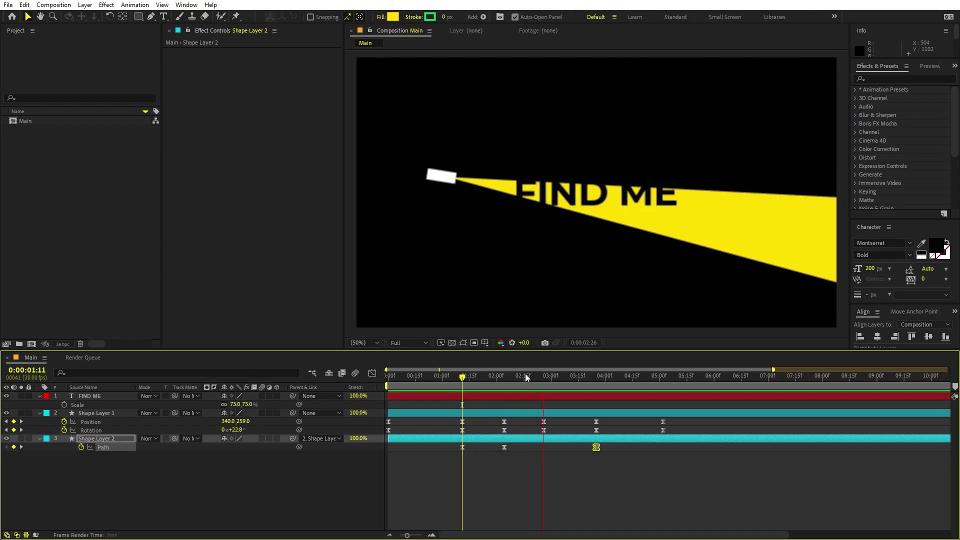
{"action": "key", "text": "space"}
Step: At 0:00:03:25, widen the beam by moving its two far corners outward to cover more of FIND ME, and preview
{"action": "left_click_drag", "start_coordinate": [538, 380], "coordinate": [592, 377]}
{"action": "scroll", "coordinate": [759, 93], "scroll_direction": "down", "scroll_amount": 2}
{"action": "left_click_drag", "start_coordinate": [747, 106], "coordinate": [683, 141]}
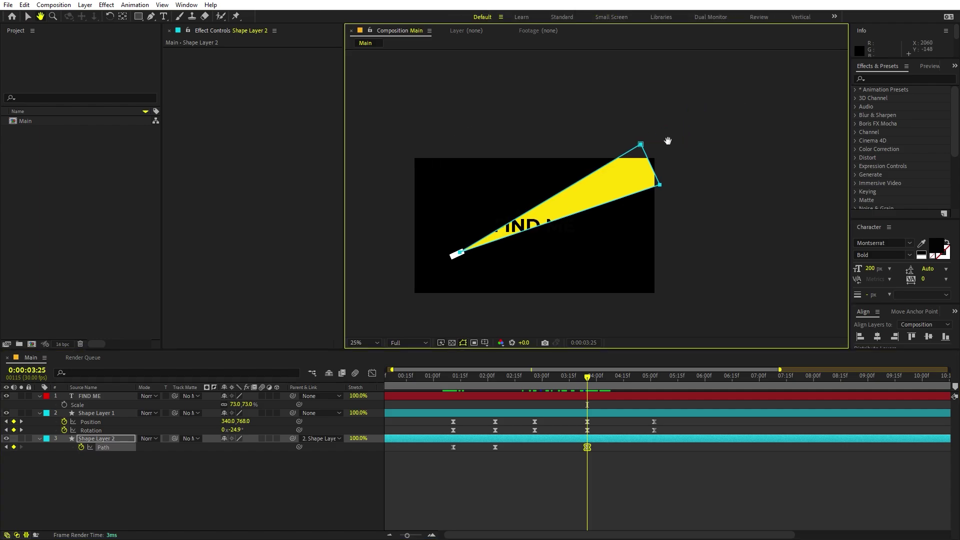
{"action": "left_click", "coordinate": [681, 256]}
{"action": "left_click", "coordinate": [151, 16]}
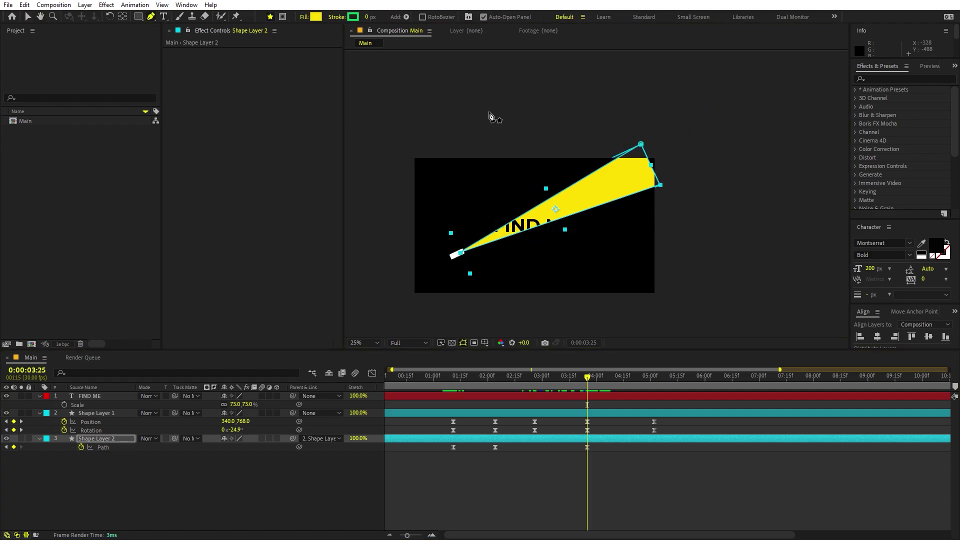
{"action": "left_click_drag", "start_coordinate": [642, 145], "coordinate": [655, 126]}
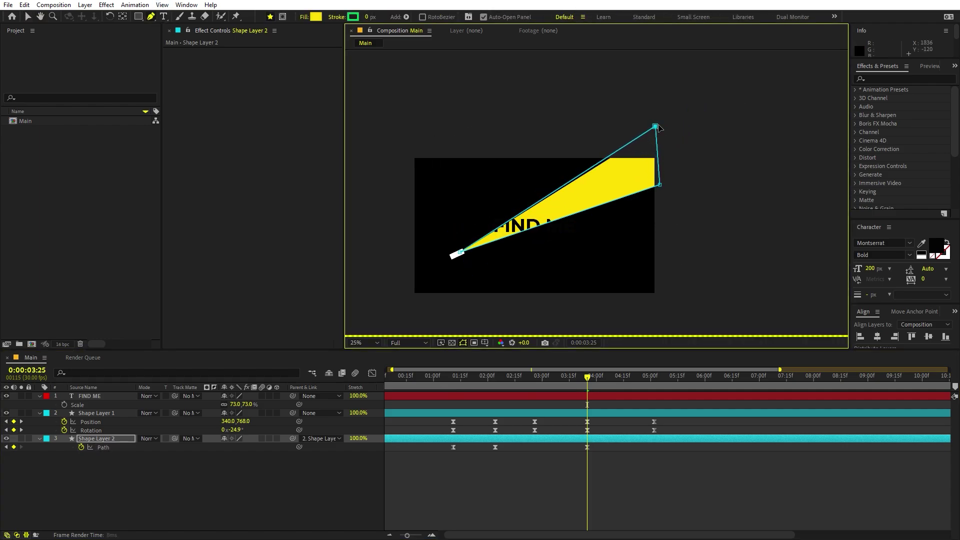
{"action": "left_click_drag", "start_coordinate": [662, 186], "coordinate": [676, 199]}
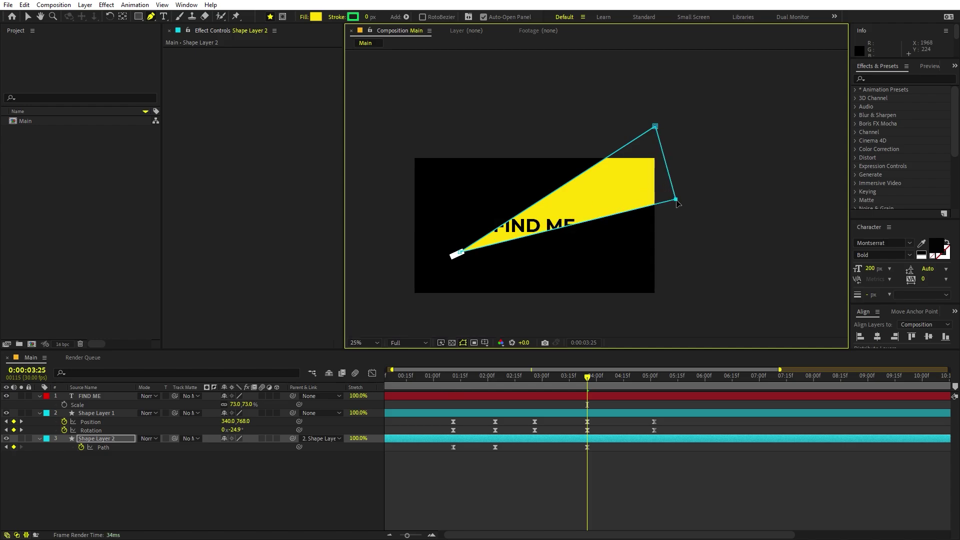
{"action": "left_click_drag", "start_coordinate": [651, 129], "coordinate": [635, 124]}
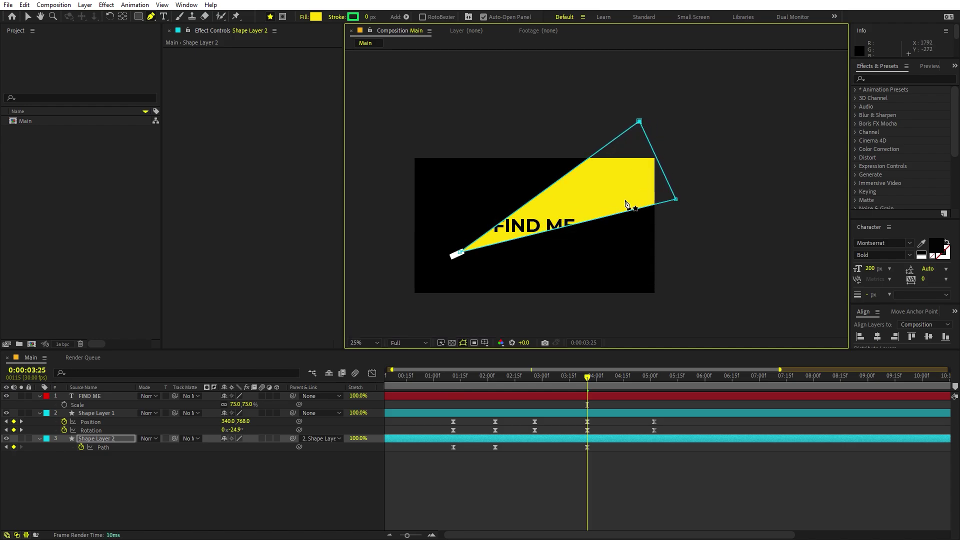
{"action": "key", "text": "Home"}
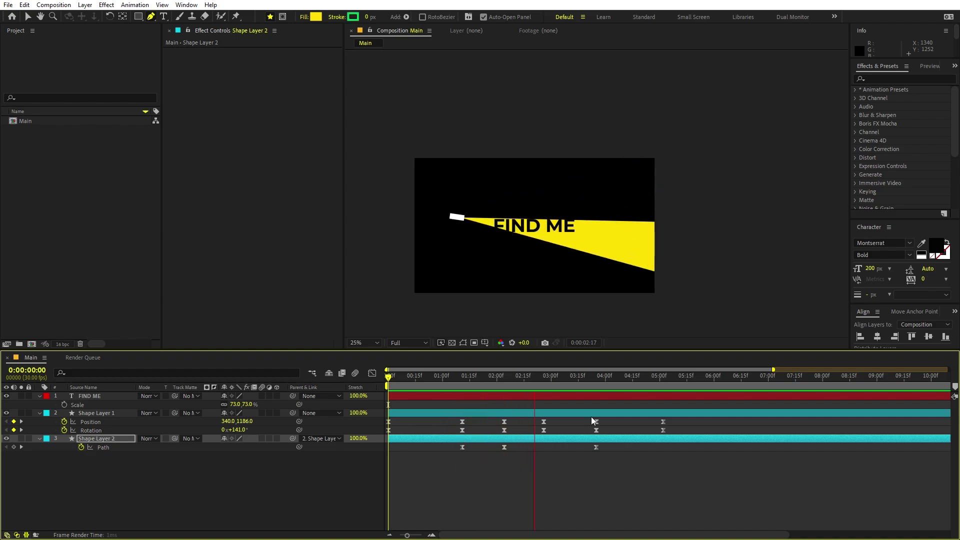
{"action": "key", "text": "space"}
Step: At 0:00:05:02, move Shape Layer 2's far corners well outside the frame so the beam covers the whole composition, and preview
{"action": "left_click_drag", "start_coordinate": [590, 381], "coordinate": [663, 382]}
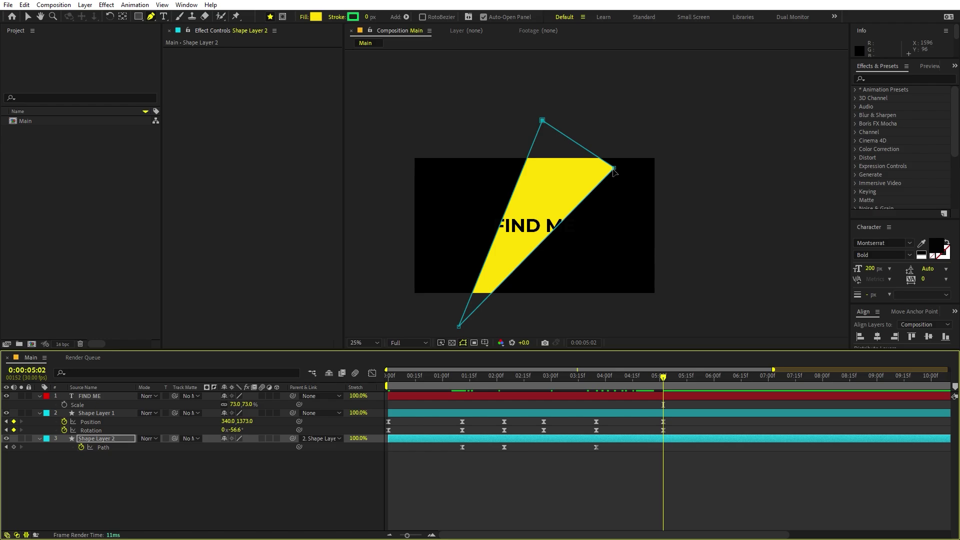
{"action": "left_click_drag", "start_coordinate": [614, 168], "coordinate": [888, 273]}
{"action": "key", "text": "comma"}
{"action": "left_click_drag", "start_coordinate": [569, 146], "coordinate": [413, 21]}
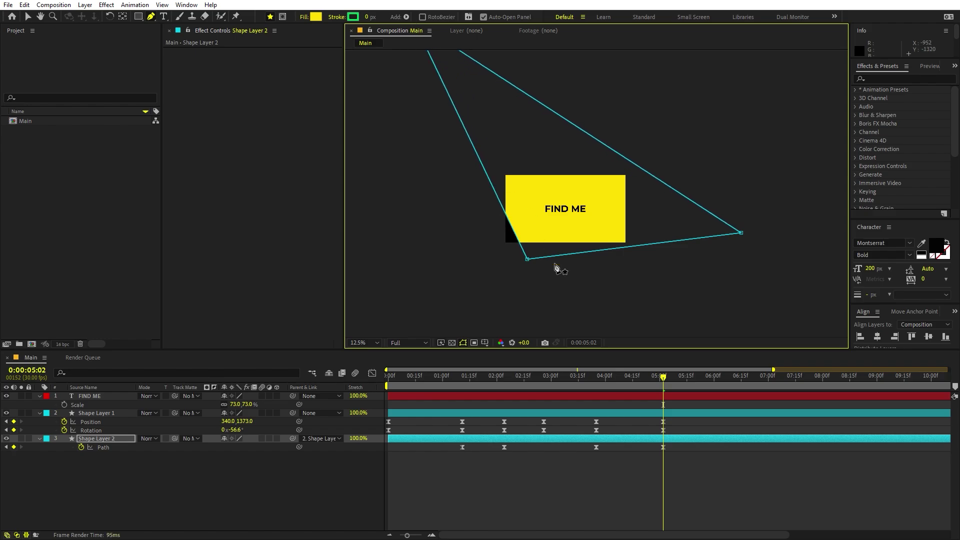
{"action": "left_click_drag", "start_coordinate": [746, 232], "coordinate": [845, 214]}
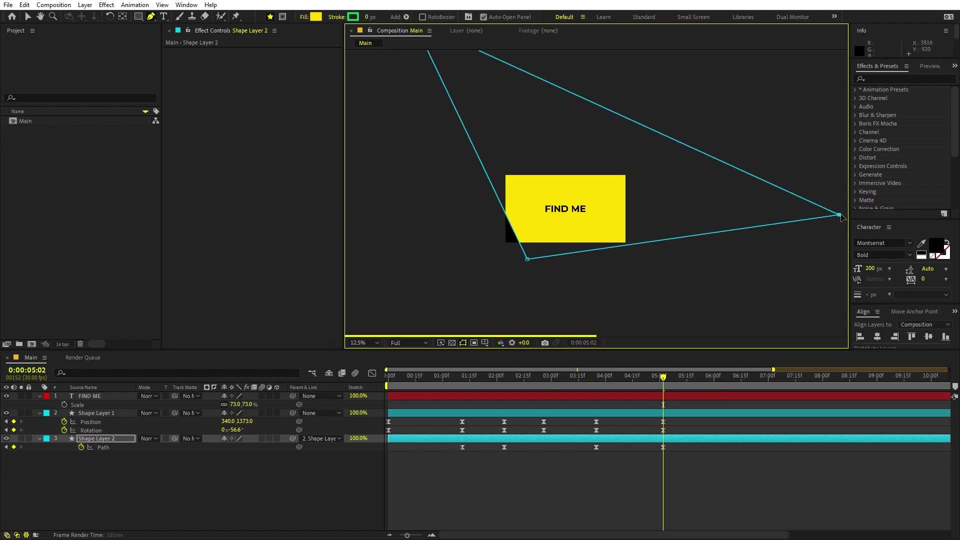
{"action": "key", "text": "comma"}
{"action": "left_click_drag", "start_coordinate": [505, 107], "coordinate": [371, 109]}
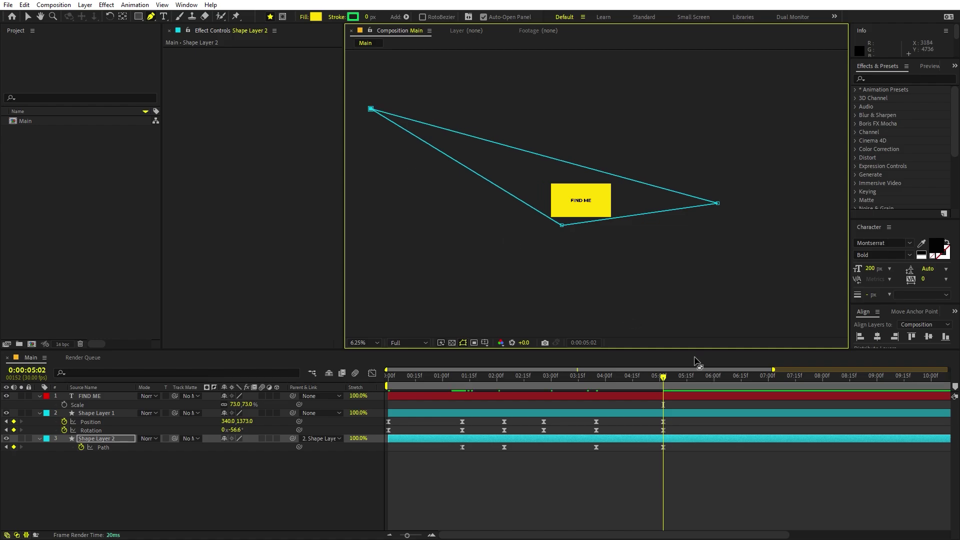
{"action": "left_click_drag", "start_coordinate": [657, 386], "coordinate": [562, 388]}
{"action": "key", "text": "space"}
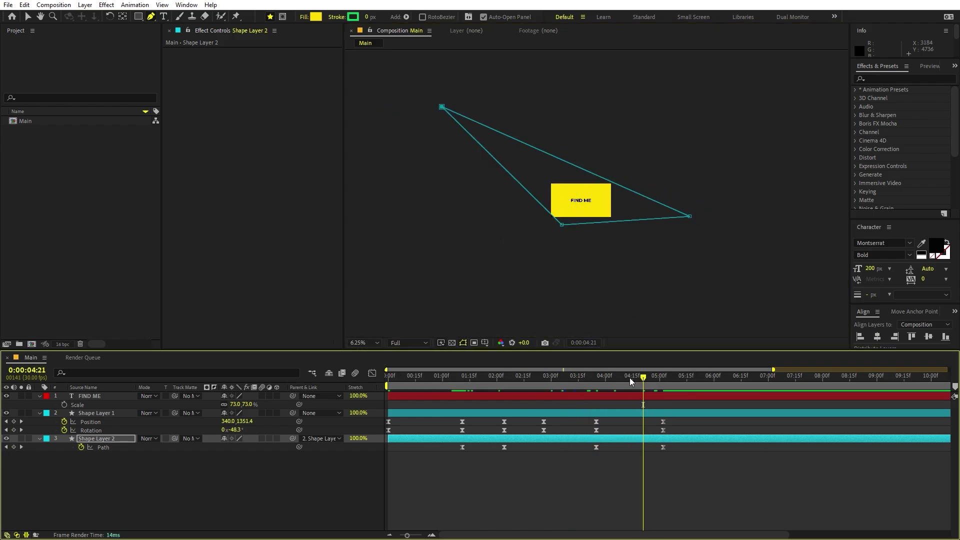
Step: At 0:00:03:25, move the beam's two far corners further outward beyond the frame edges, and preview the expansion
{"action": "left_click_drag", "start_coordinate": [631, 377], "coordinate": [597, 380]}
{"action": "left_click_drag", "start_coordinate": [620, 194], "coordinate": [721, 166]}
{"action": "left_click_drag", "start_coordinate": [607, 174], "coordinate": [649, 99]}
{"action": "scroll", "coordinate": [590, 189], "scroll_direction": "up", "scroll_amount": 2}
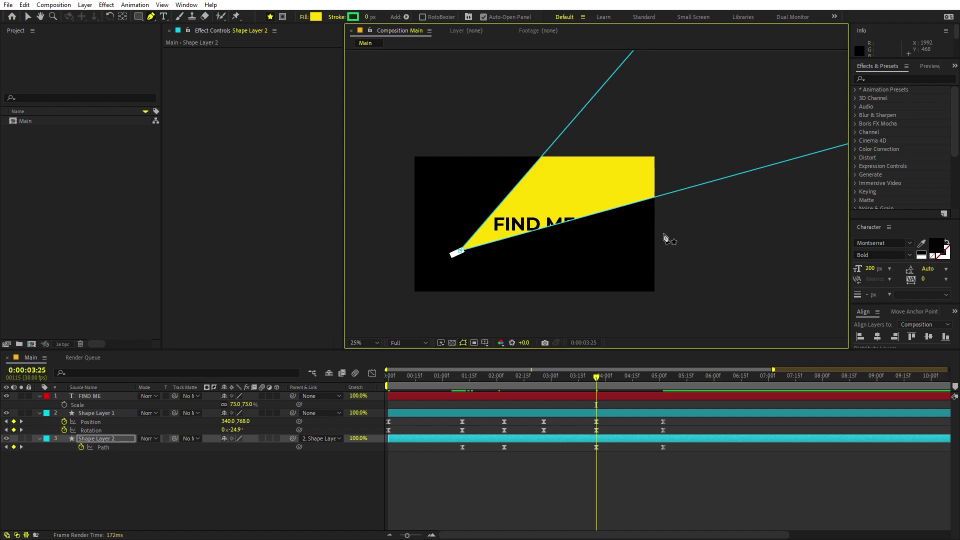
{"action": "key", "text": "space"}
{"action": "key", "text": "space"}
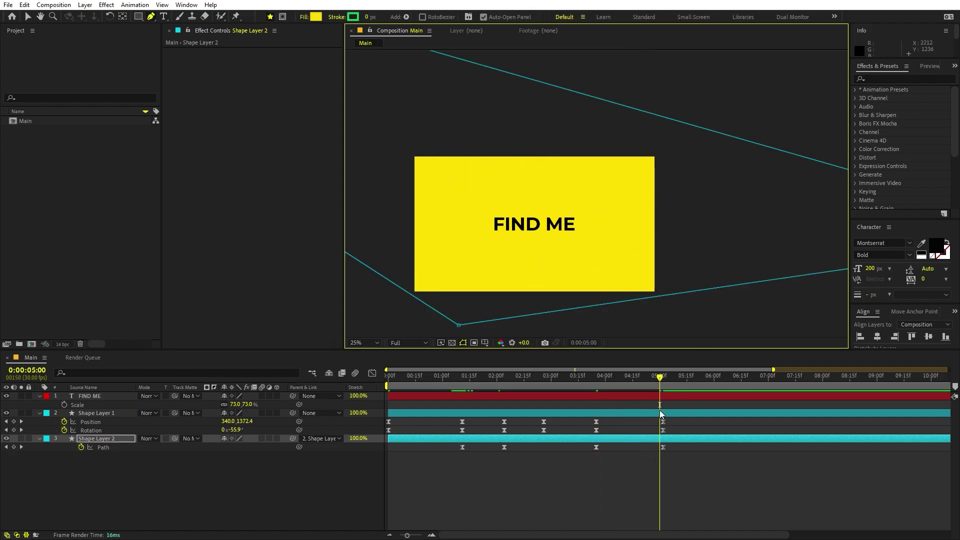
Step: Apply Easy Ease to the last two sets of Position, Rotation and Path keyframes, shift their speed peak toward the start, and preview
{"action": "left_click_drag", "start_coordinate": [659, 384], "coordinate": [581, 393]}
{"action": "left_click_drag", "start_coordinate": [685, 417], "coordinate": [583, 452]}
{"action": "key", "text": "F9"}
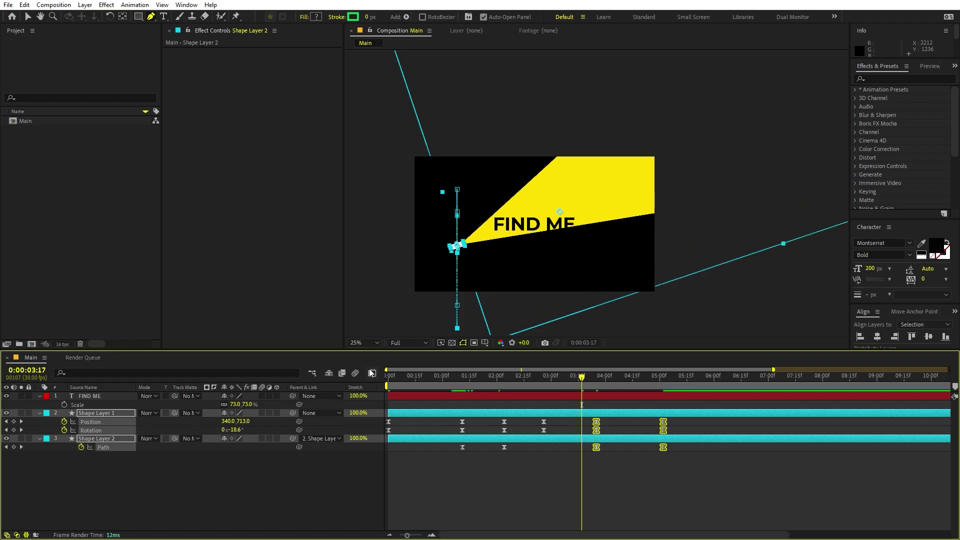
{"action": "left_click", "coordinate": [372, 373]}
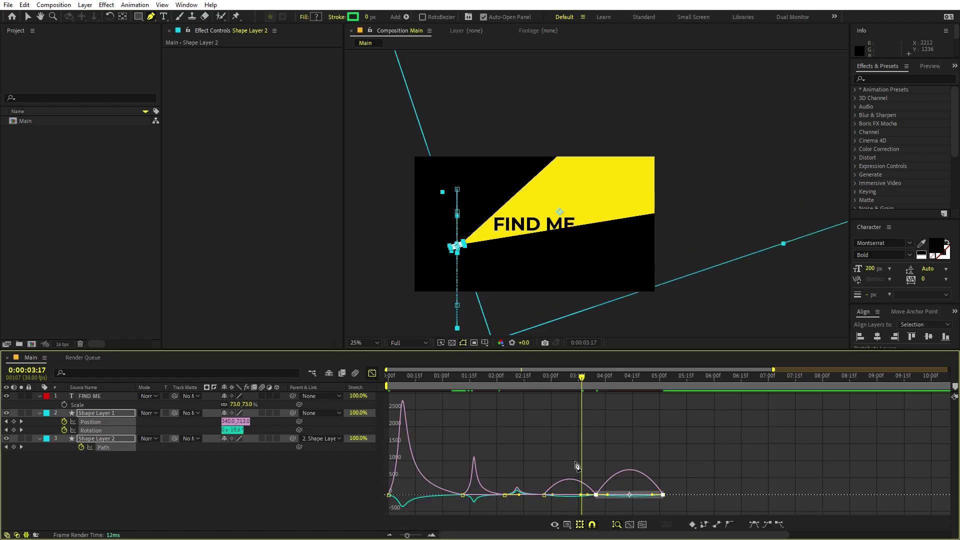
{"action": "key", "text": "v"}
{"action": "left_click", "coordinate": [652, 503]}
{"action": "left_click_drag", "start_coordinate": [653, 491], "coordinate": [575, 498]}
{"action": "key", "text": "Home"}
{"action": "key", "text": "space"}
{"action": "left_click", "coordinate": [355, 343]}
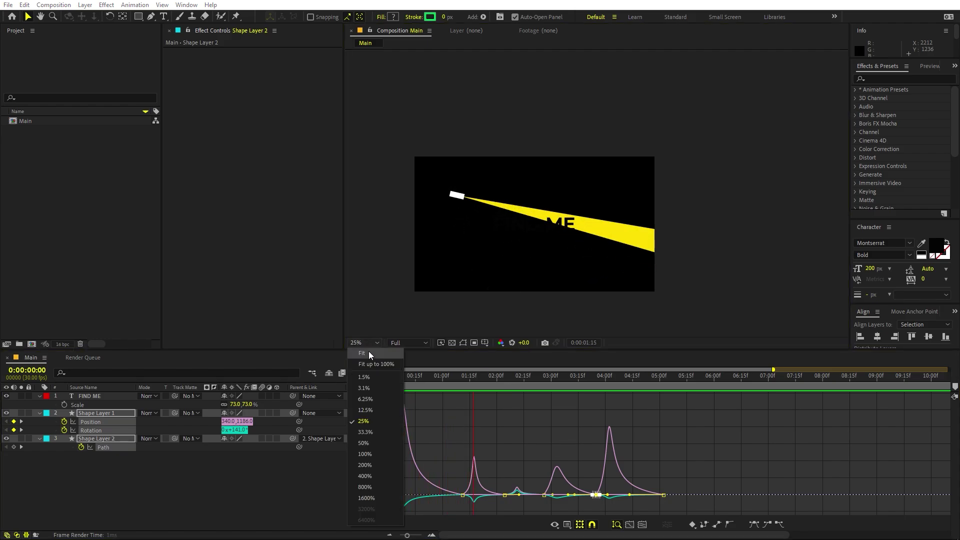
{"action": "left_click", "coordinate": [367, 353]}
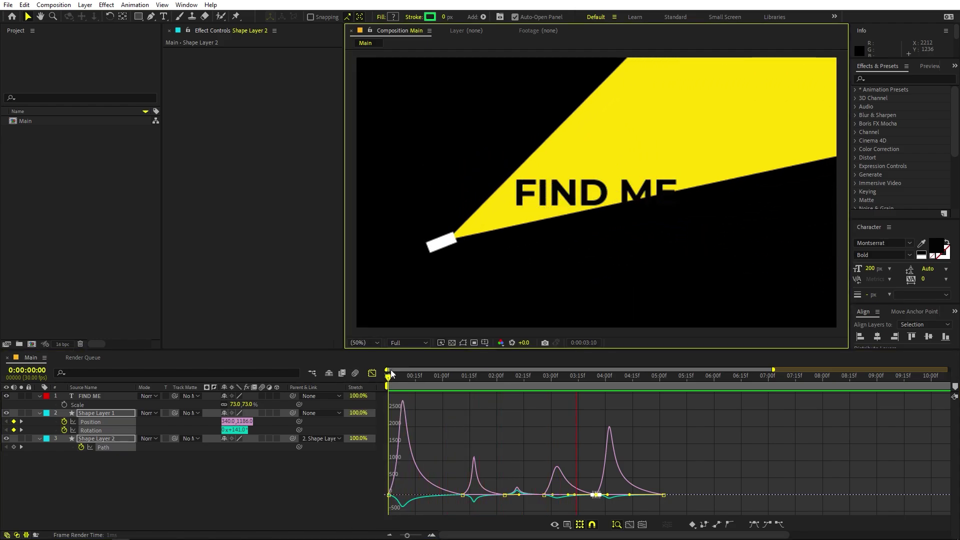
{"action": "key", "text": "space"}
Step: Adjust the speed curve of Shape Layer 2's Path keyframes and scrub through the beam's movement
{"action": "left_click", "coordinate": [373, 372]}
{"action": "left_click_drag", "start_coordinate": [549, 378], "coordinate": [492, 383]}
{"action": "left_click_drag", "start_coordinate": [653, 453], "coordinate": [499, 444]}
{"action": "left_click", "coordinate": [372, 373]}
{"action": "left_click_drag", "start_coordinate": [700, 458], "coordinate": [447, 473]}
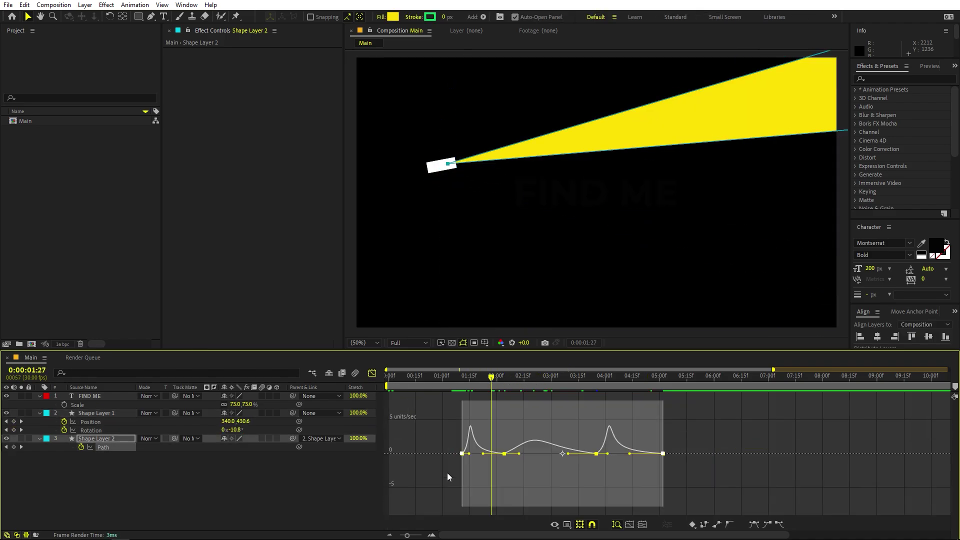
{"action": "left_click", "coordinate": [528, 435]}
{"action": "left_click_drag", "start_coordinate": [502, 495], "coordinate": [553, 510]}
{"action": "left_click_drag", "start_coordinate": [506, 400], "coordinate": [591, 402]}
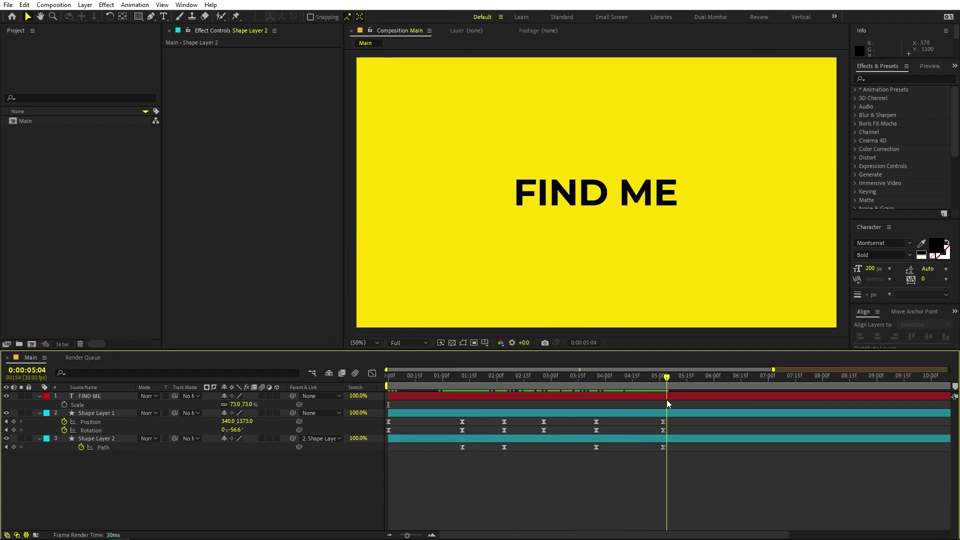
Step: Add a composition-sized blue solid with colour 006CFF, place it beneath all other layers, and scrub to 0:00:03:03 to check it
{"action": "right_click", "coordinate": [190, 515]}
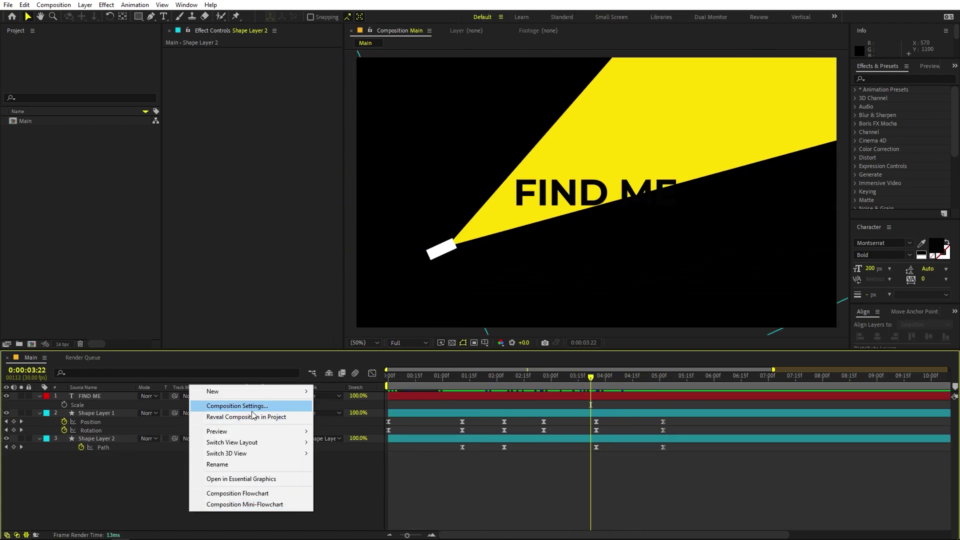
{"action": "mouse_move", "coordinate": [255, 392]}
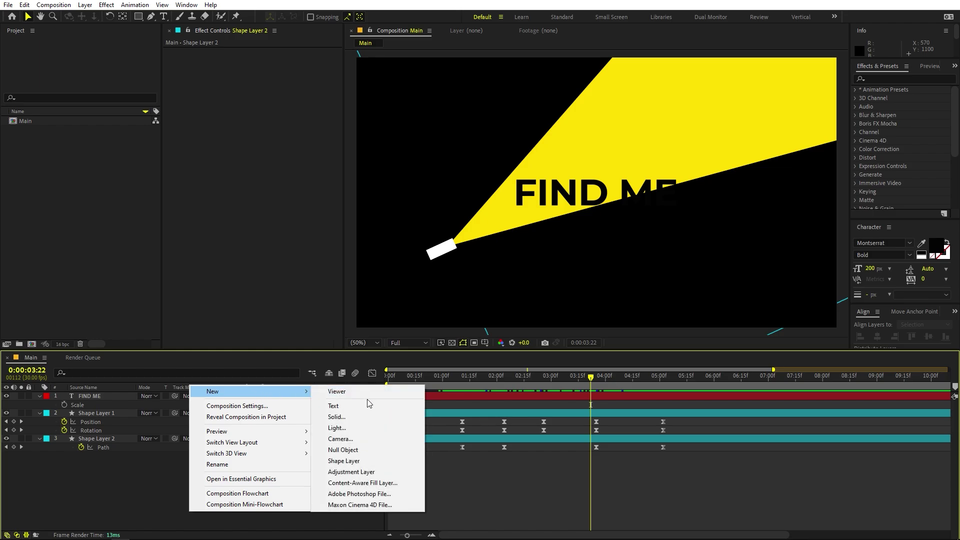
{"action": "left_click", "coordinate": [349, 418]}
{"action": "left_click", "coordinate": [292, 268]}
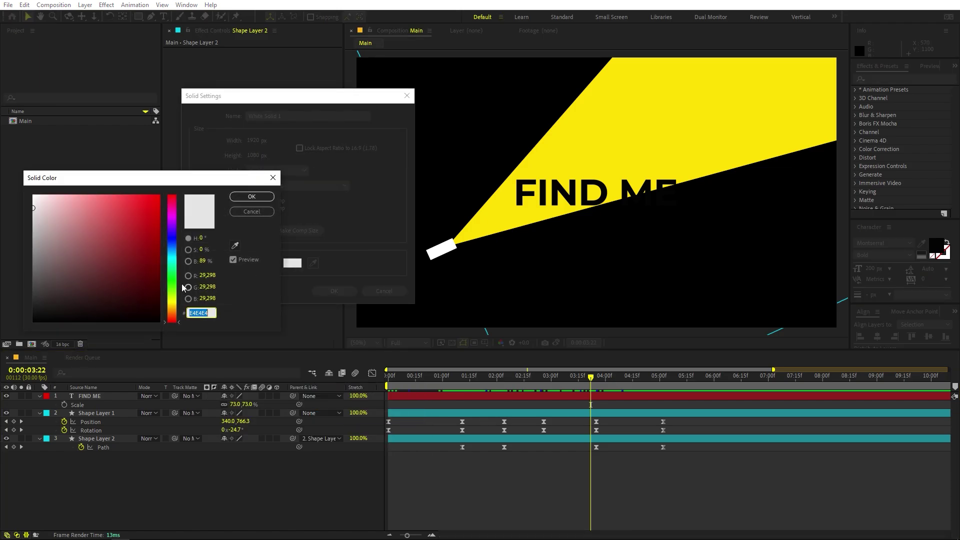
{"action": "left_click", "coordinate": [172, 247]}
{"action": "left_click_drag", "start_coordinate": [147, 233], "coordinate": [176, 170]}
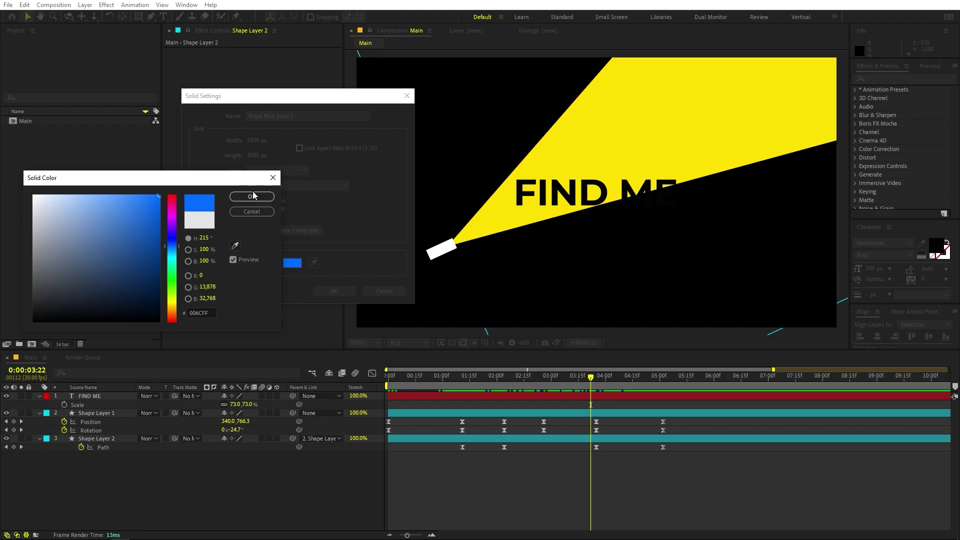
{"action": "key", "text": "Return"}
{"action": "left_click", "coordinate": [332, 291]}
{"action": "left_click_drag", "start_coordinate": [100, 396], "coordinate": [199, 493]}
{"action": "key", "text": "Home"}
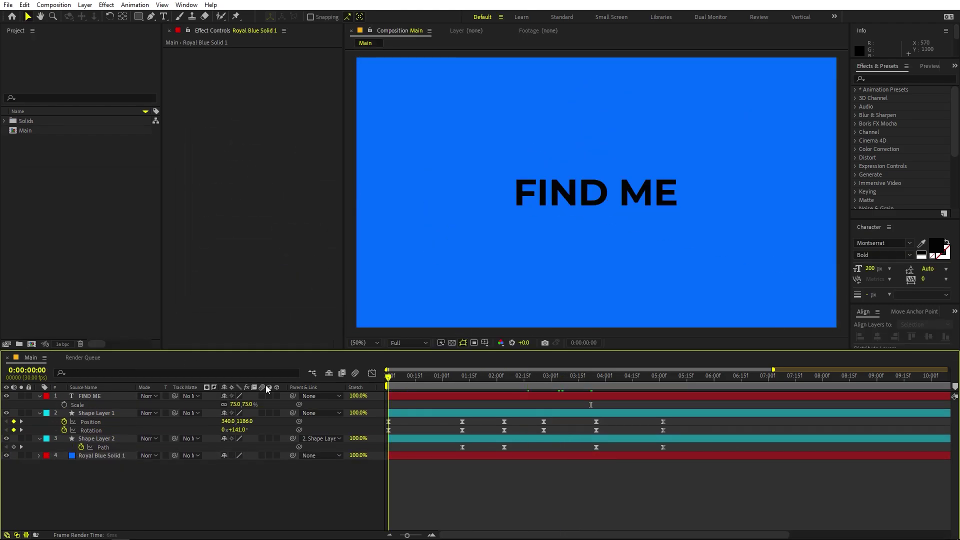
{"action": "left_click_drag", "start_coordinate": [389, 385], "coordinate": [560, 405]}
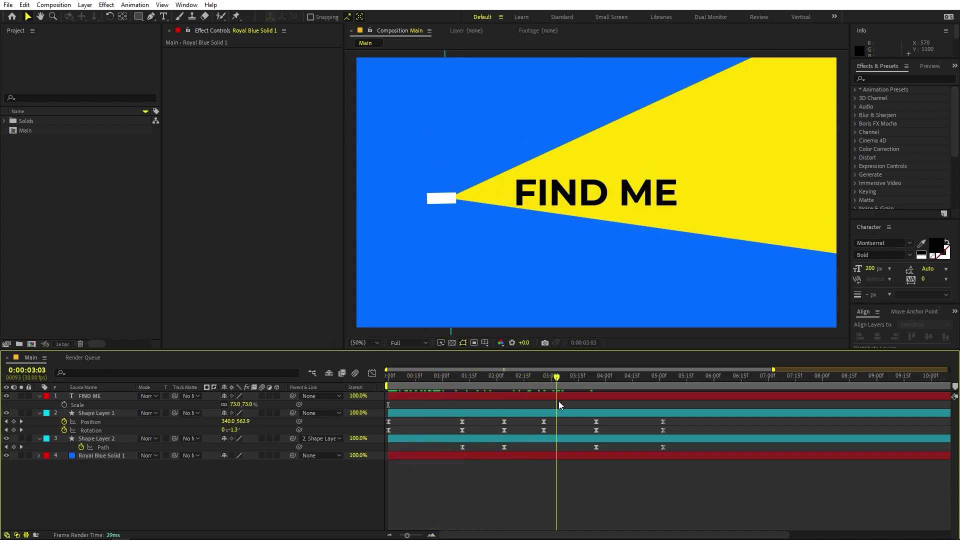
Step: Duplicate Shape Layer 2 and place the copy above the FIND ME text layer
{"action": "left_click", "coordinate": [105, 439]}
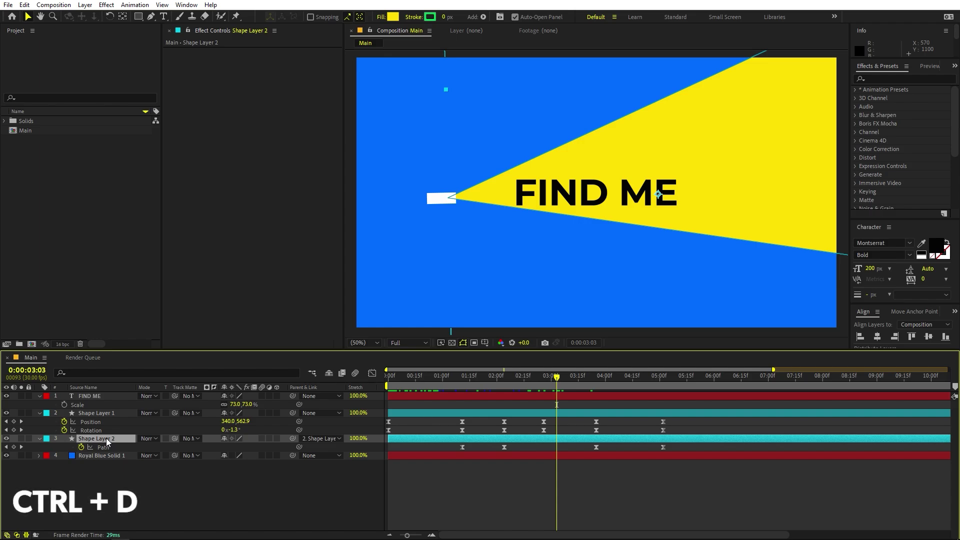
{"action": "key", "text": "ctrl+d"}
{"action": "left_click_drag", "start_coordinate": [106, 438], "coordinate": [99, 394]}
Step: Set the duplicated beam layer, Shape Layer 3, as the track matte of the FIND ME layer, and preview
{"action": "left_click", "coordinate": [95, 404]}
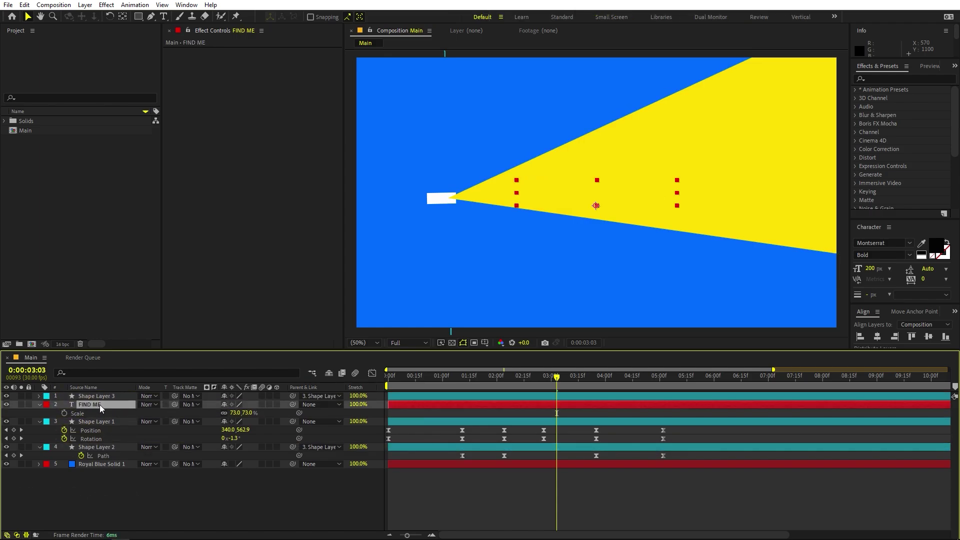
{"action": "left_click_drag", "start_coordinate": [175, 403], "coordinate": [106, 399]}
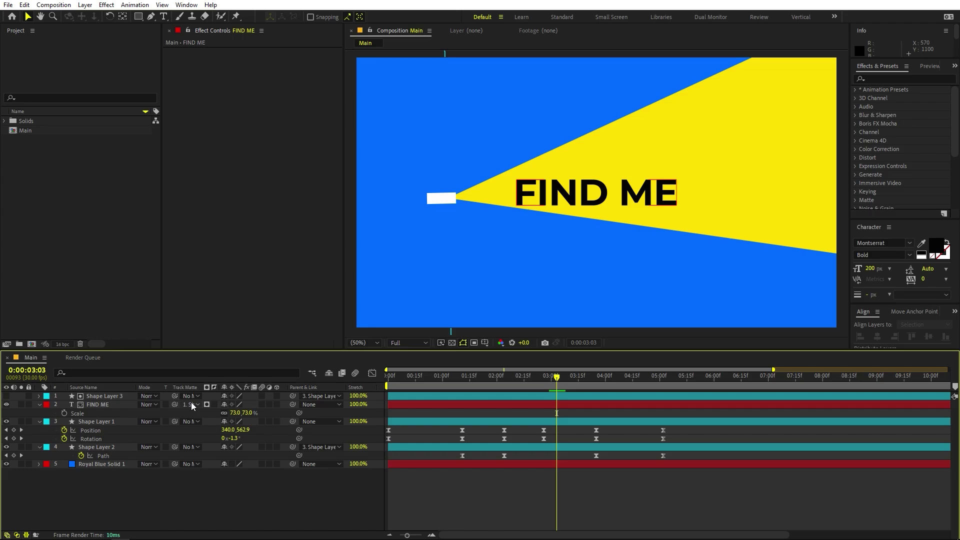
{"action": "left_click", "coordinate": [191, 404]}
{"action": "left_click", "coordinate": [176, 403]}
{"action": "left_click", "coordinate": [181, 404]}
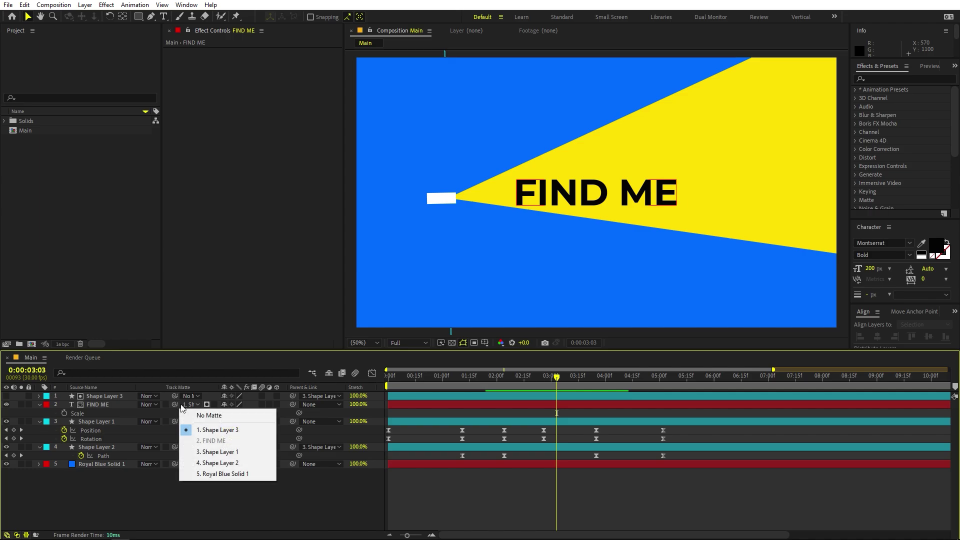
{"action": "left_click", "coordinate": [113, 397]}
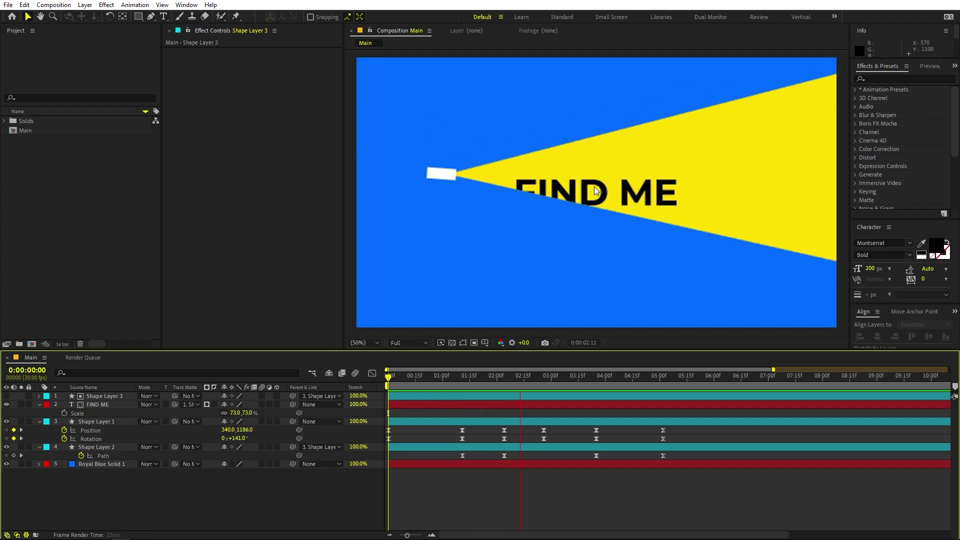
{"action": "key", "text": "space"}
Step: Keyframe Shape Layer 2's opacity at 100% at 0:00:01:11 and 0% one frame earlier, and preview the animation
{"action": "left_click_drag", "start_coordinate": [553, 382], "coordinate": [463, 395]}
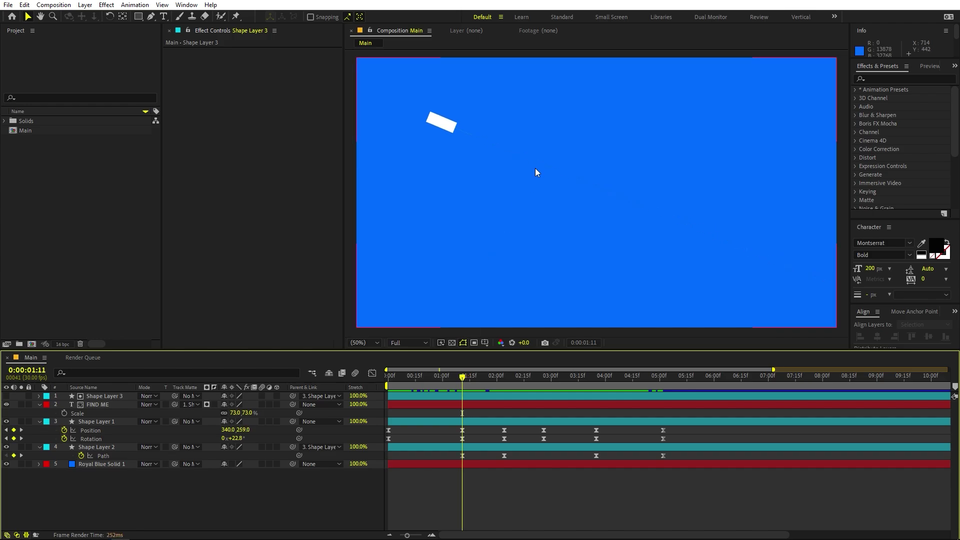
{"action": "scroll", "coordinate": [536, 167], "scroll_direction": "up", "scroll_amount": 4}
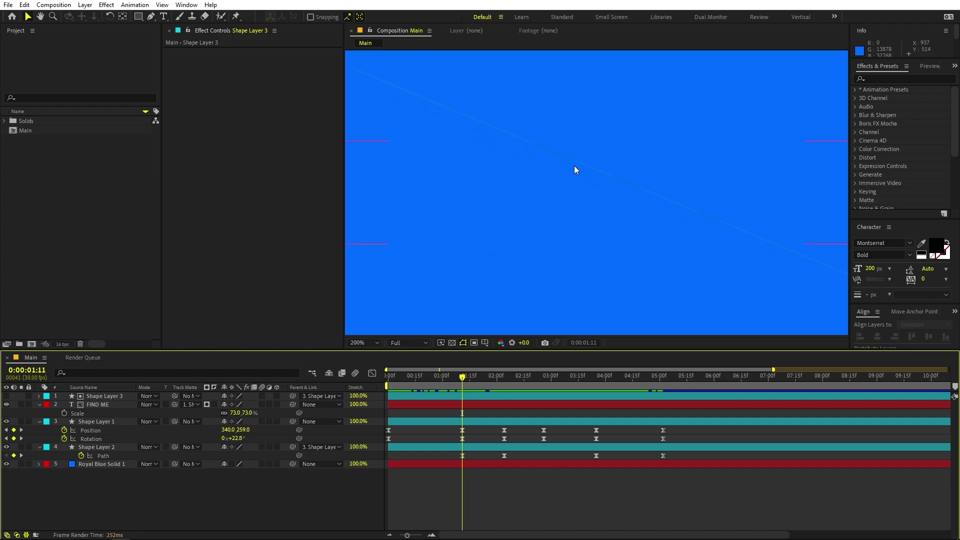
{"action": "left_click", "coordinate": [88, 448]}
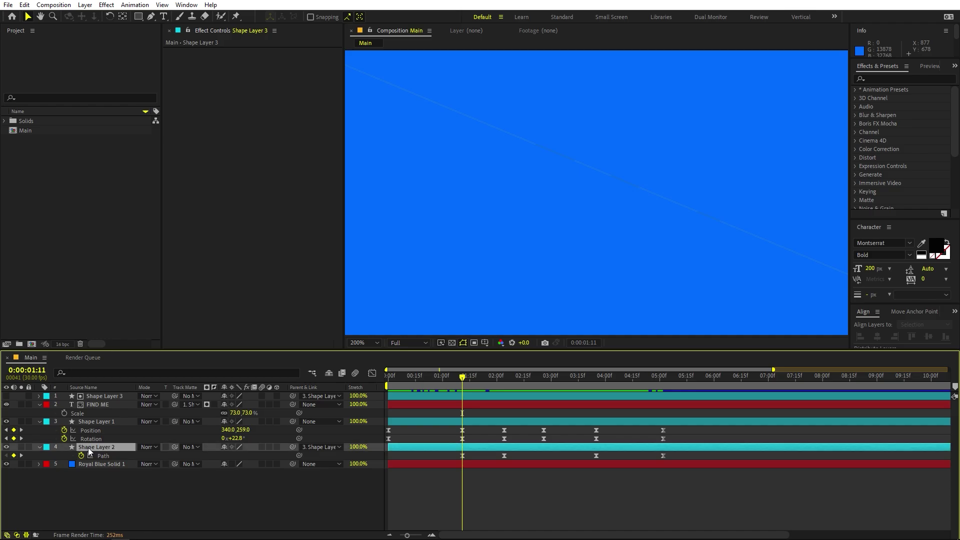
{"action": "key", "text": "t"}
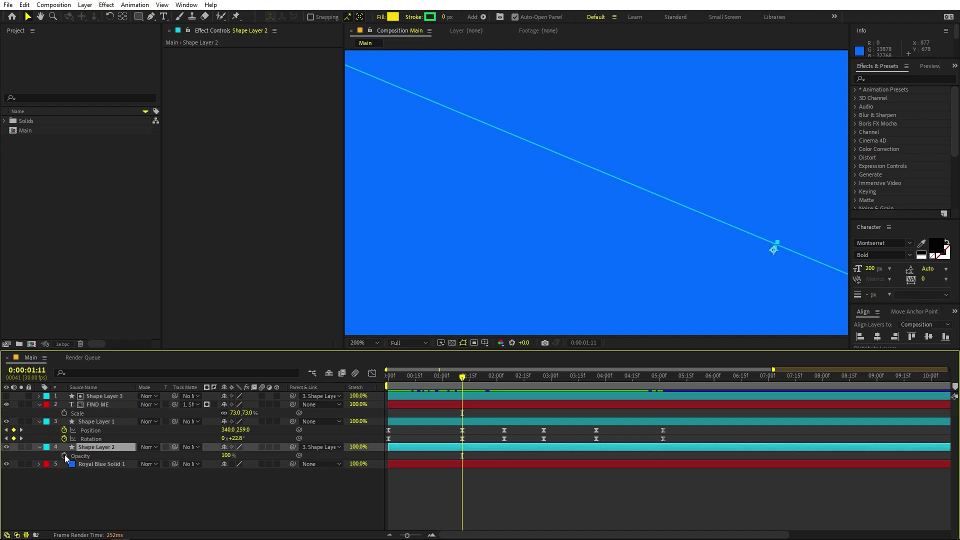
{"action": "left_click", "coordinate": [65, 455]}
{"action": "left_click_drag", "start_coordinate": [460, 380], "coordinate": [458, 379]}
{"action": "left_click_drag", "start_coordinate": [71, 467], "coordinate": [2, 466]}
{"action": "left_click", "coordinate": [657, 500]}
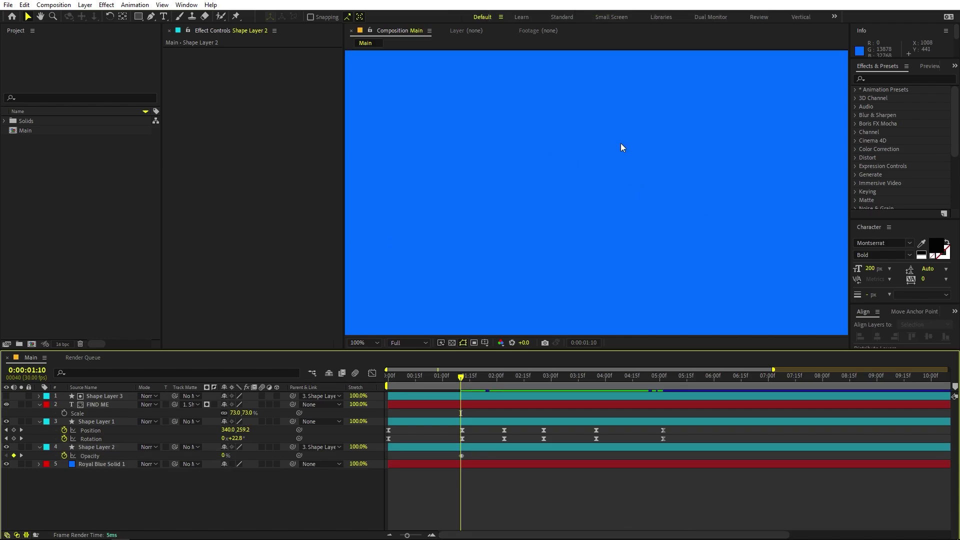
{"action": "scroll", "coordinate": [622, 150], "scroll_direction": "down", "scroll_amount": 2}
{"action": "key", "text": "space"}
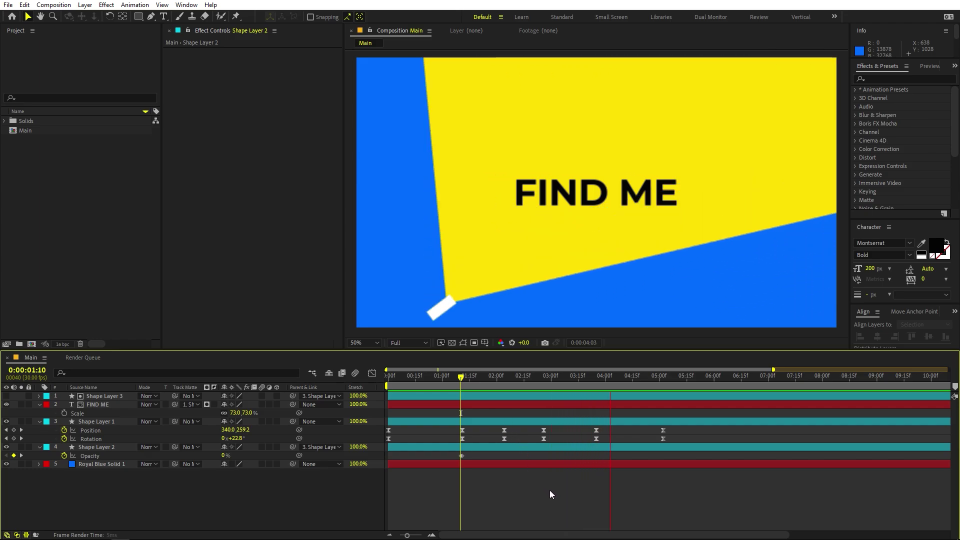
{"action": "left_click", "coordinate": [662, 381]}
{"action": "left_click_drag", "start_coordinate": [662, 380], "coordinate": [666, 405]}
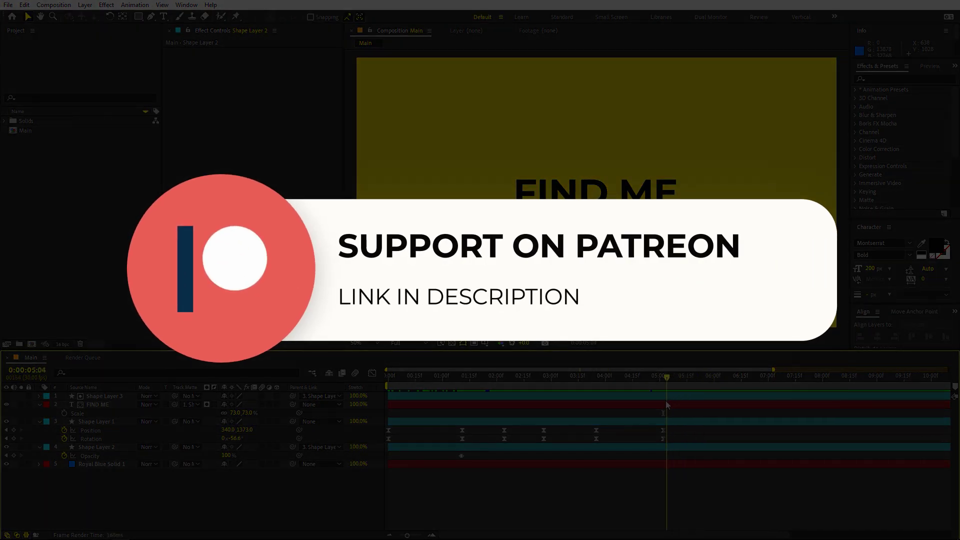